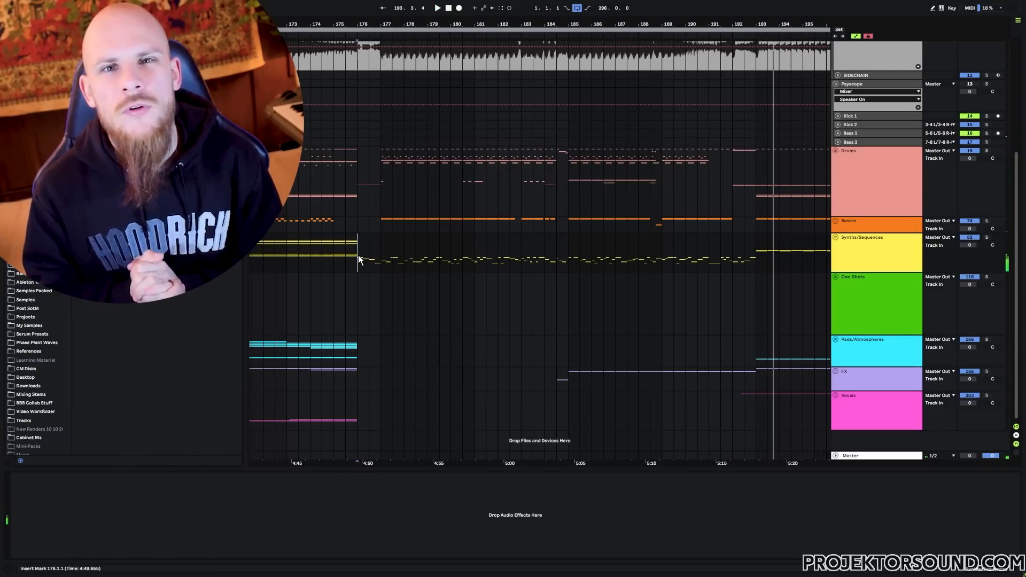
Select bars 176 to 193 of the Synths/Sequences group, then expand it and the nested 108 Group to show the individual slice tracks
{"action": "left_click", "coordinate": [401, 261]}
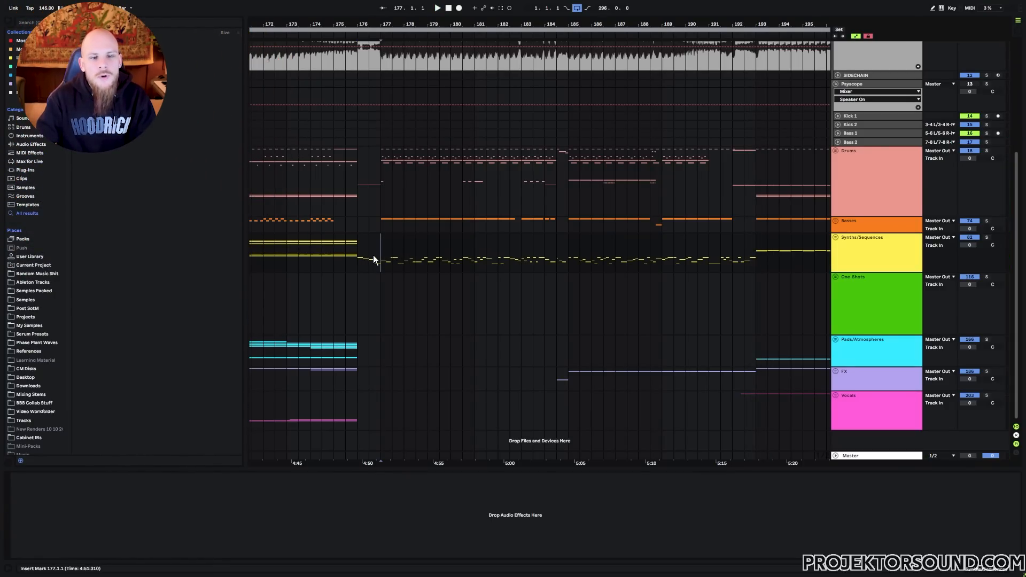
{"action": "left_click_drag", "start_coordinate": [359, 259], "coordinate": [735, 265]}
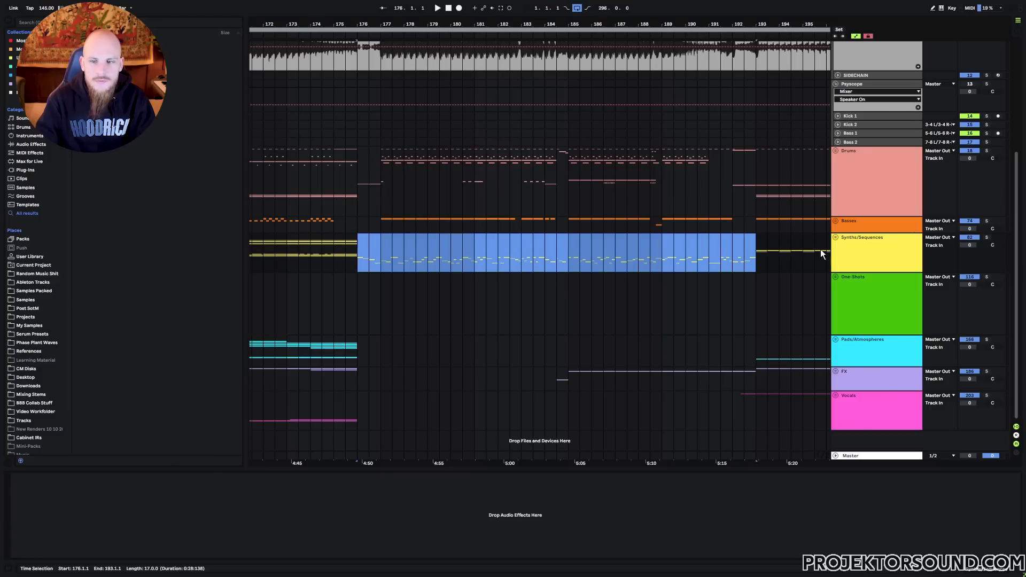
{"action": "left_click", "coordinate": [836, 238]}
{"action": "scroll", "coordinate": [642, 290], "scroll_direction": "down", "scroll_amount": 5}
{"action": "left_click", "coordinate": [844, 281]}
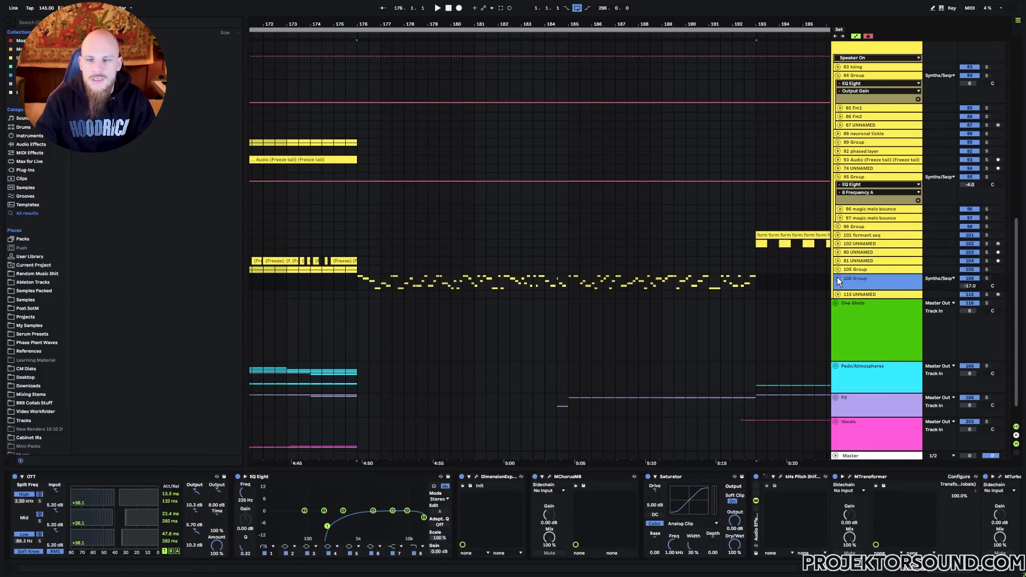
{"action": "scroll", "coordinate": [536, 293], "scroll_direction": "down", "scroll_amount": 8}
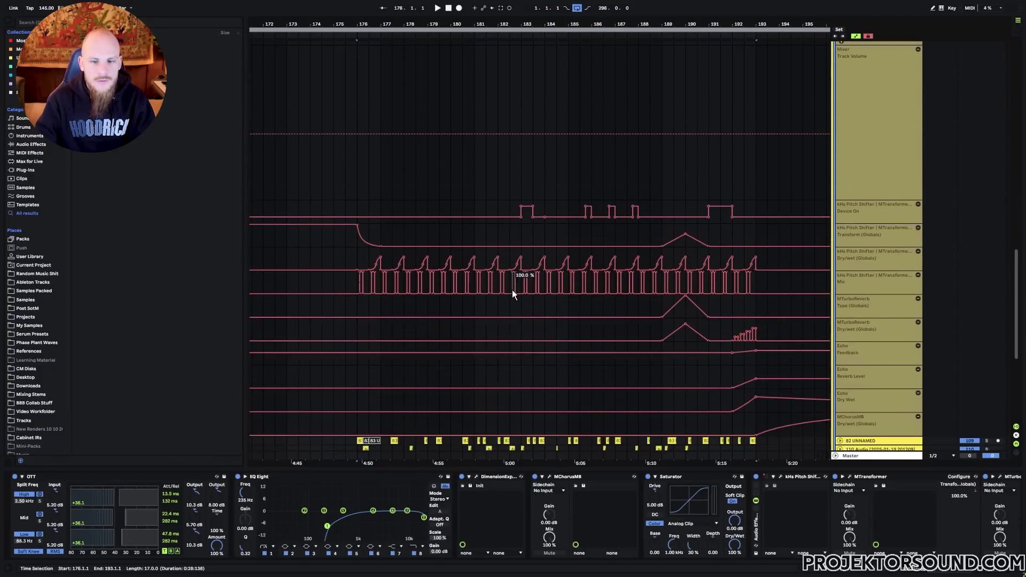
{"action": "scroll", "coordinate": [370, 244], "scroll_direction": "up", "scroll_amount": 3}
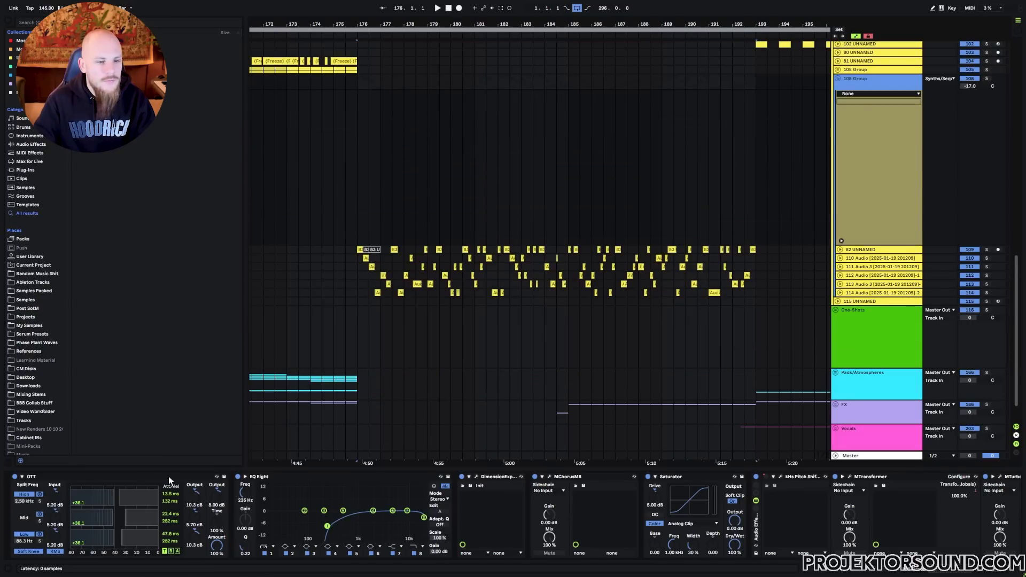
Deactivate every device in the 108 Group chain, from OTT through MChorusMB
{"action": "left_click", "coordinate": [169, 476]}
{"action": "left_click_drag", "start_coordinate": [932, 568], "coordinate": [982, 569]}
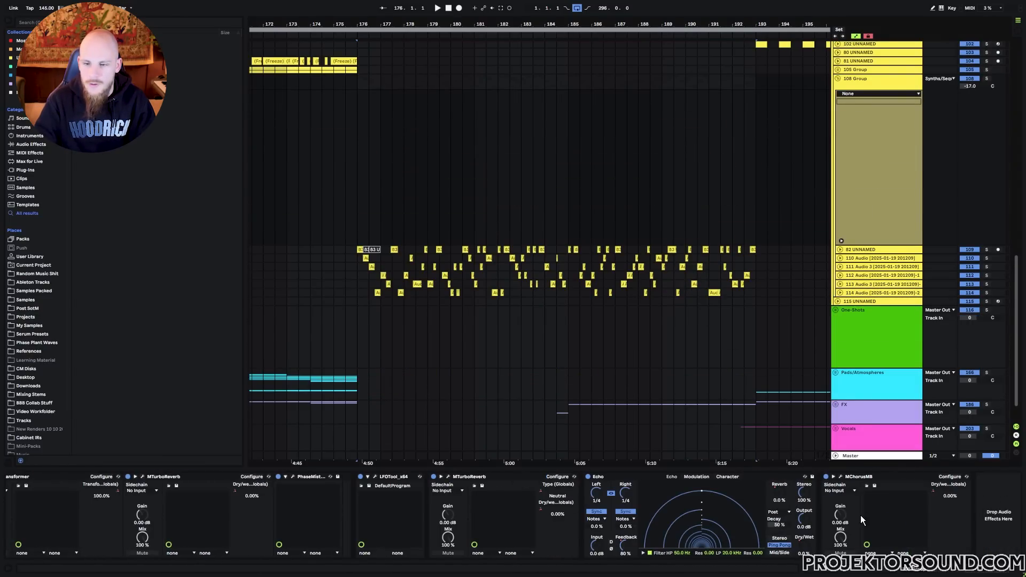
{"action": "left_click", "coordinate": [866, 479], "text": "shift"}
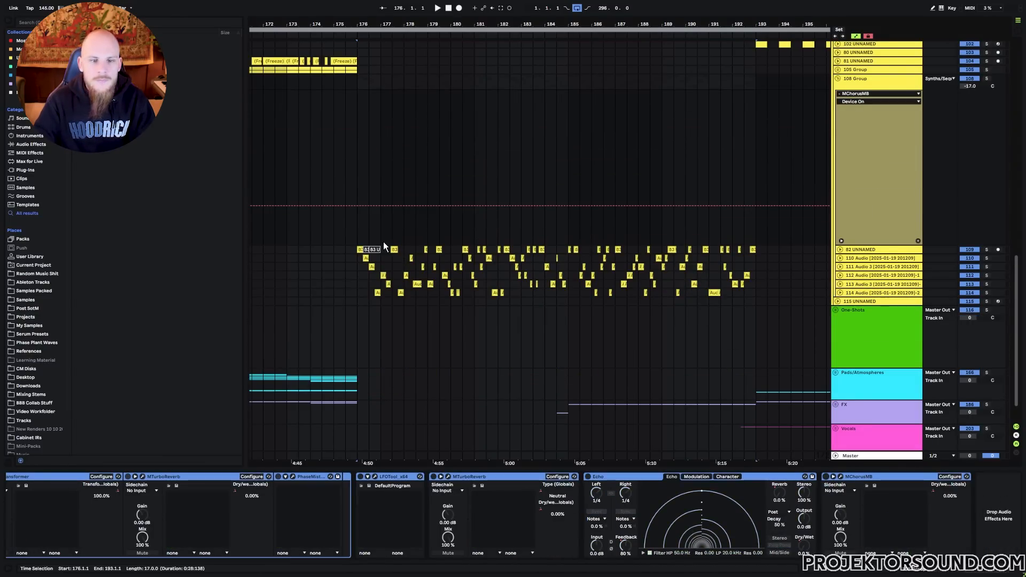
Solo the 108 Group and play its unprocessed slices from bar 176
{"action": "left_click", "coordinate": [357, 235]}
{"action": "left_click", "coordinate": [986, 78]}
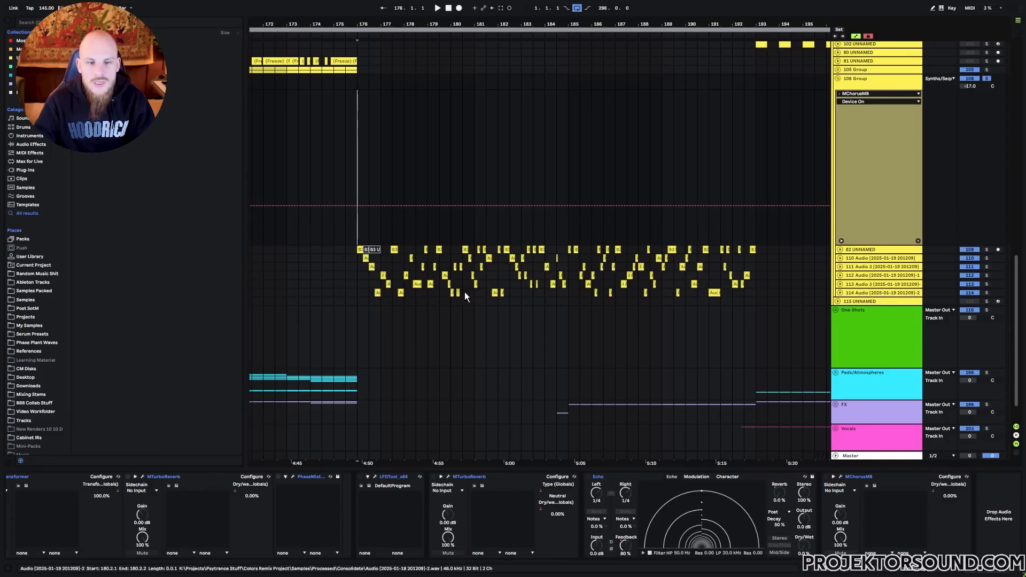
{"action": "key", "text": "space"}
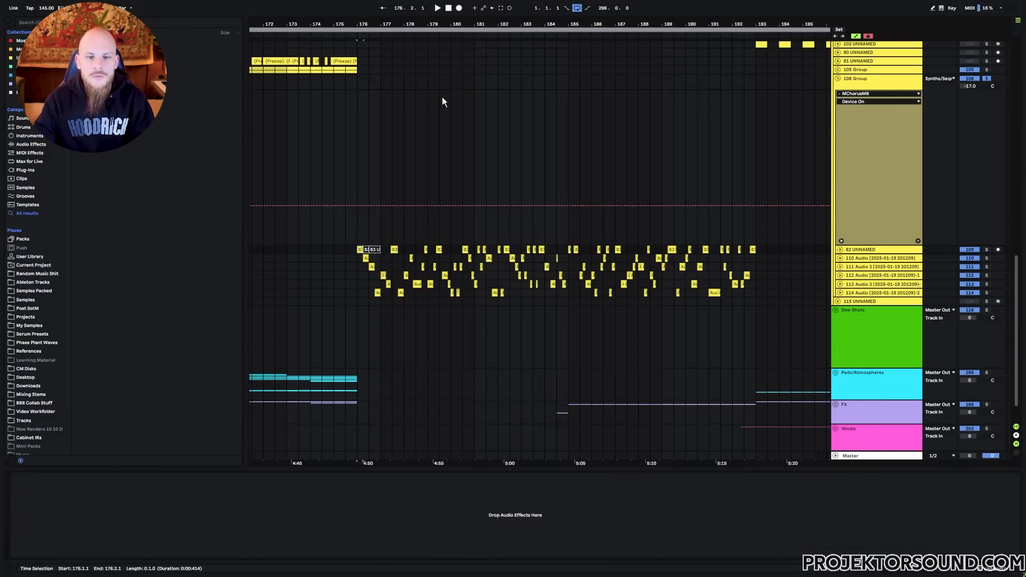
Copy the first one-beat freeze slice on track 82 to bar 149 and extend the copy to 169.4
{"action": "left_click_drag", "start_coordinate": [396, 20], "coordinate": [768, 21]}
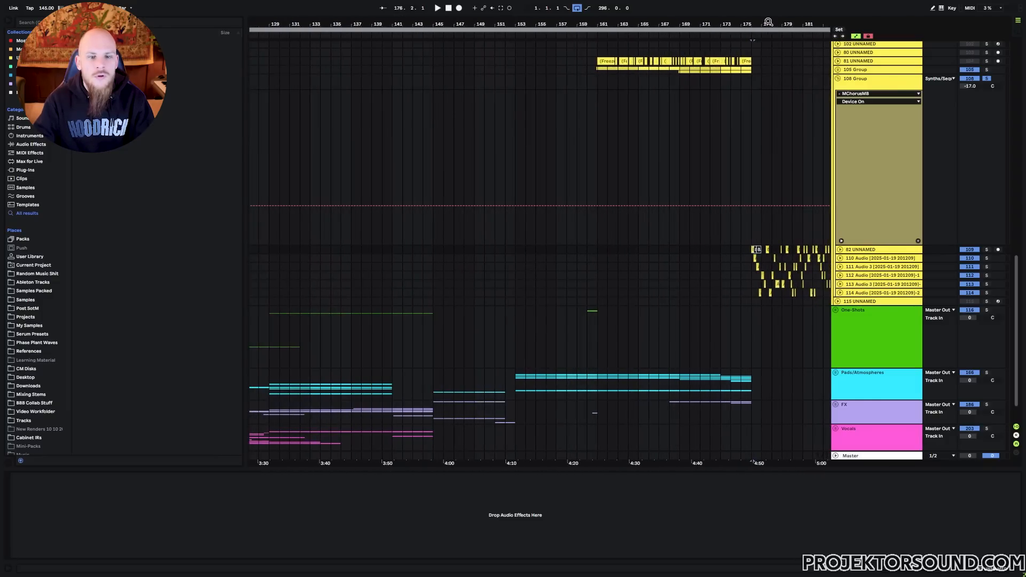
{"action": "left_click", "coordinate": [475, 250]}
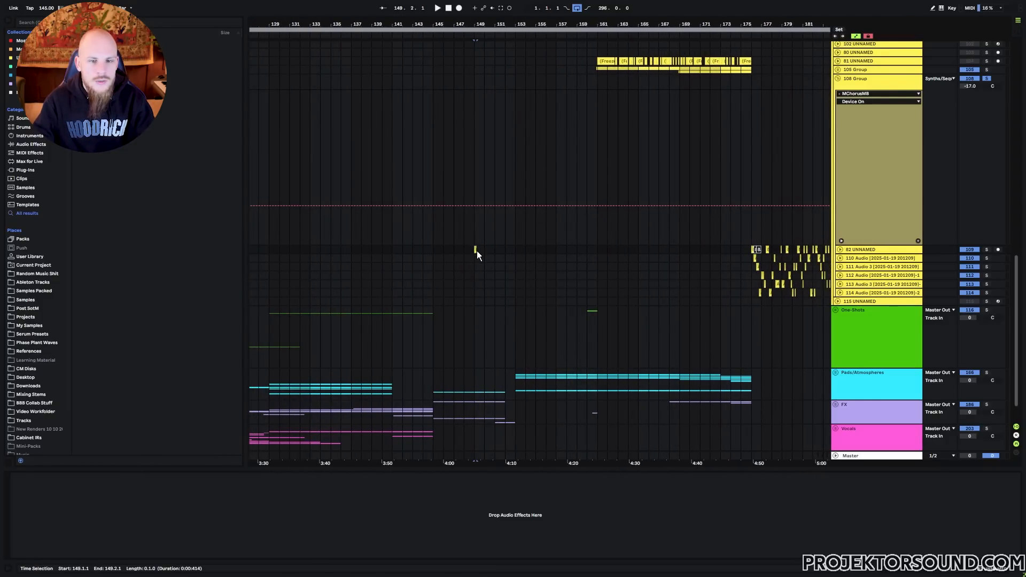
{"action": "left_click_drag", "start_coordinate": [476, 23], "coordinate": [475, 51]}
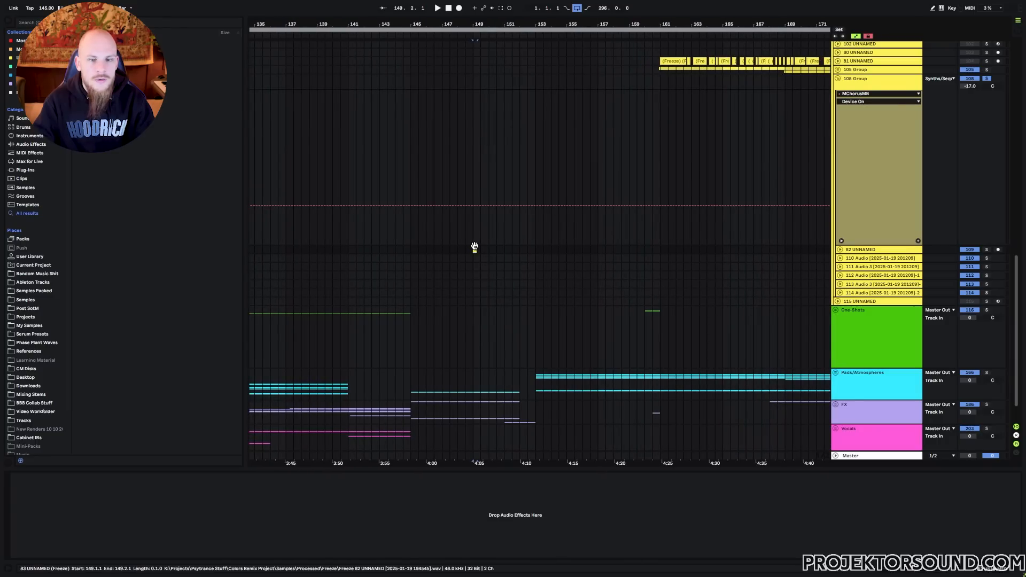
{"action": "left_click_drag", "start_coordinate": [475, 250], "coordinate": [779, 261]}
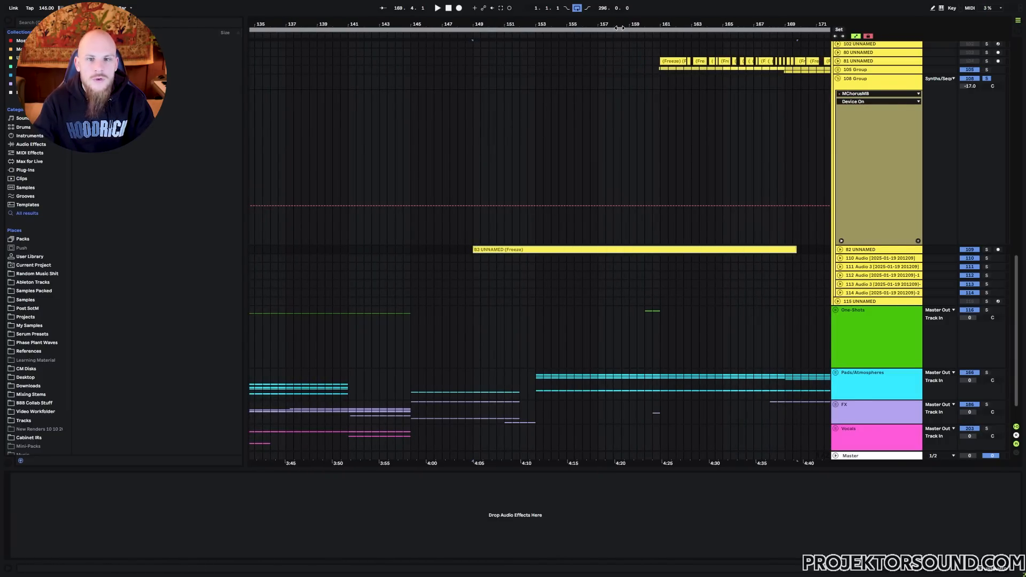
Unfold track 82 to show its waveform, solo it and play the extended freeze clip from bar 149
{"action": "left_click_drag", "start_coordinate": [619, 28], "coordinate": [531, 8]}
{"action": "left_click", "coordinate": [840, 250]}
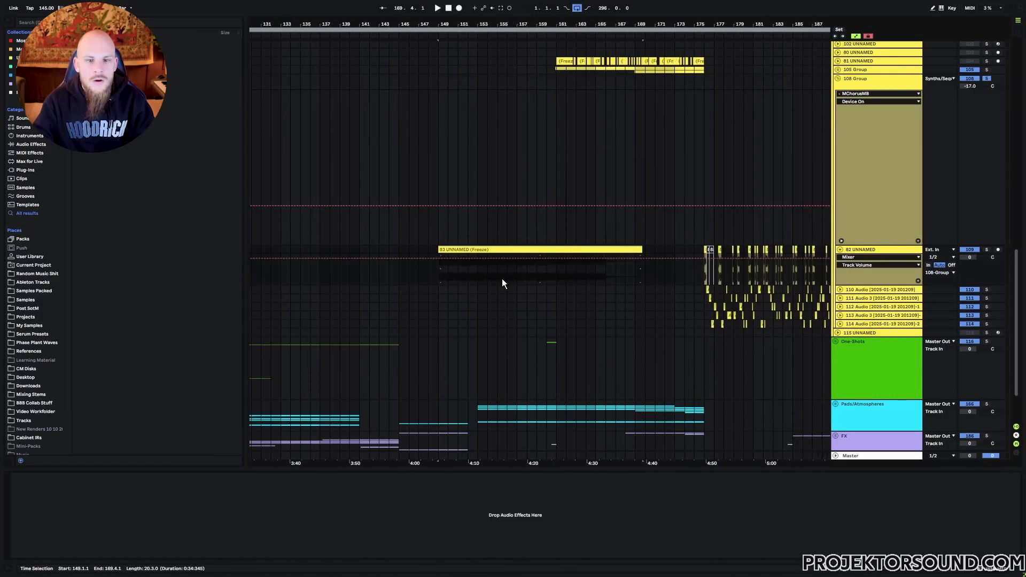
{"action": "left_click", "coordinate": [497, 281]}
{"action": "left_click", "coordinate": [986, 250]}
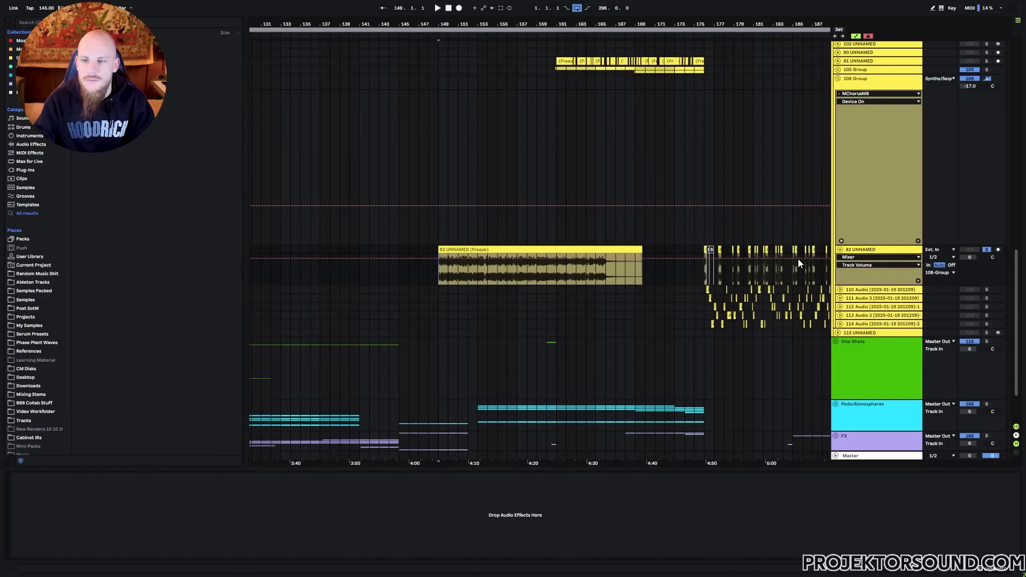
{"action": "key", "text": "space"}
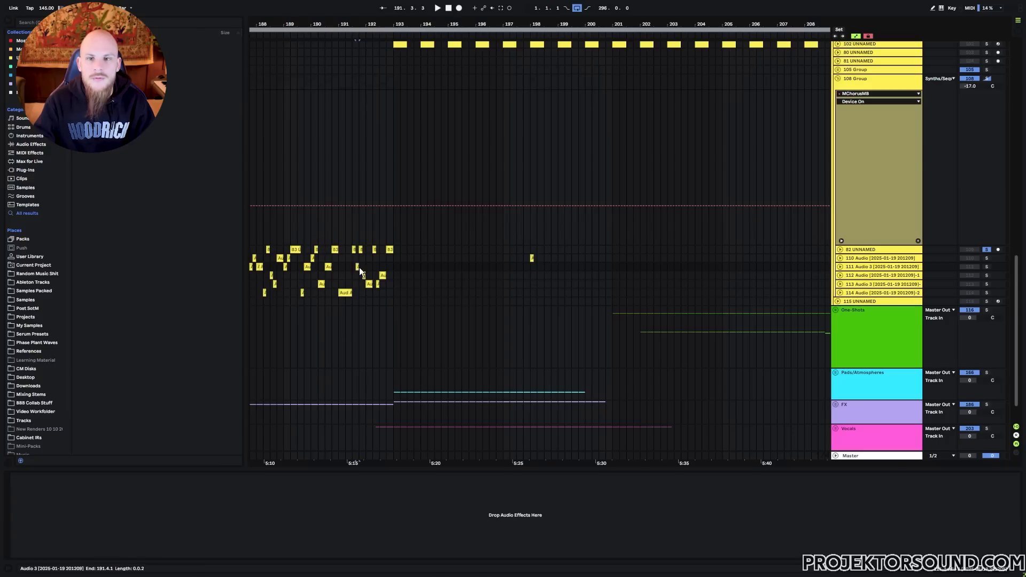
Place copied slices of tracks 110 to 114 in the empty space after the arranged section and extend them into long recordings
{"action": "left_click_drag", "start_coordinate": [532, 292], "coordinate": [571, 284]}
{"action": "left_click_drag", "start_coordinate": [533, 258], "coordinate": [816, 258]}
{"action": "scroll", "coordinate": [593, 267], "scroll_direction": "down", "scroll_amount": 3}
{"action": "mouse_move", "coordinate": [374, 266]}
{"action": "left_mouse_down"}
{"action": "mouse_move", "coordinate": [592, 266]}
{"action": "mouse_move", "coordinate": [368, 266]}
{"action": "left_mouse_up"}
{"action": "left_click_drag", "start_coordinate": [588, 276], "coordinate": [378, 275]}
{"action": "mouse_move", "coordinate": [377, 284]}
{"action": "left_mouse_down"}
{"action": "mouse_move", "coordinate": [594, 284]}
{"action": "mouse_move", "coordinate": [378, 283]}
{"action": "left_mouse_up"}
{"action": "left_click_drag", "start_coordinate": [588, 292], "coordinate": [375, 292]}
Solo track 110 and align the extended clips on tracks 110 to 114 so they all start at bar 197
{"action": "left_click", "coordinate": [986, 259]}
{"action": "left_click_drag", "start_coordinate": [375, 167], "coordinate": [360, 167]}
{"action": "left_click_drag", "start_coordinate": [375, 207], "coordinate": [363, 207]}
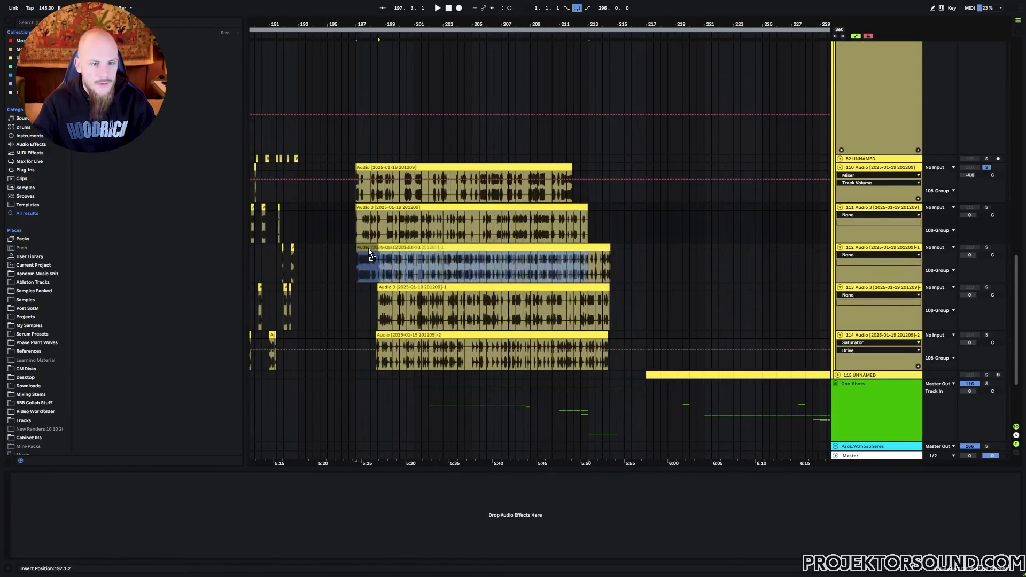
{"action": "left_click_drag", "start_coordinate": [385, 247], "coordinate": [362, 247]}
{"action": "left_click_drag", "start_coordinate": [384, 288], "coordinate": [362, 288]}
{"action": "left_click_drag", "start_coordinate": [382, 335], "coordinate": [362, 335]}
Audition the extended clips on tracks 110 and 111 one at a time from bar 197, soloing each track
{"action": "left_click", "coordinate": [357, 192]}
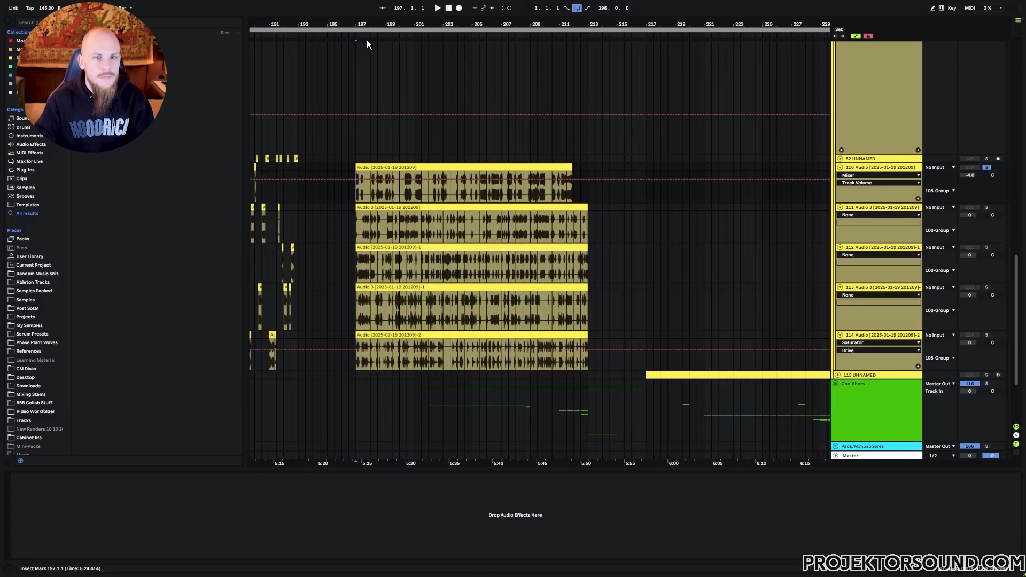
{"action": "key", "text": "space"}
{"action": "left_click_drag", "start_coordinate": [362, 24], "coordinate": [361, 75]}
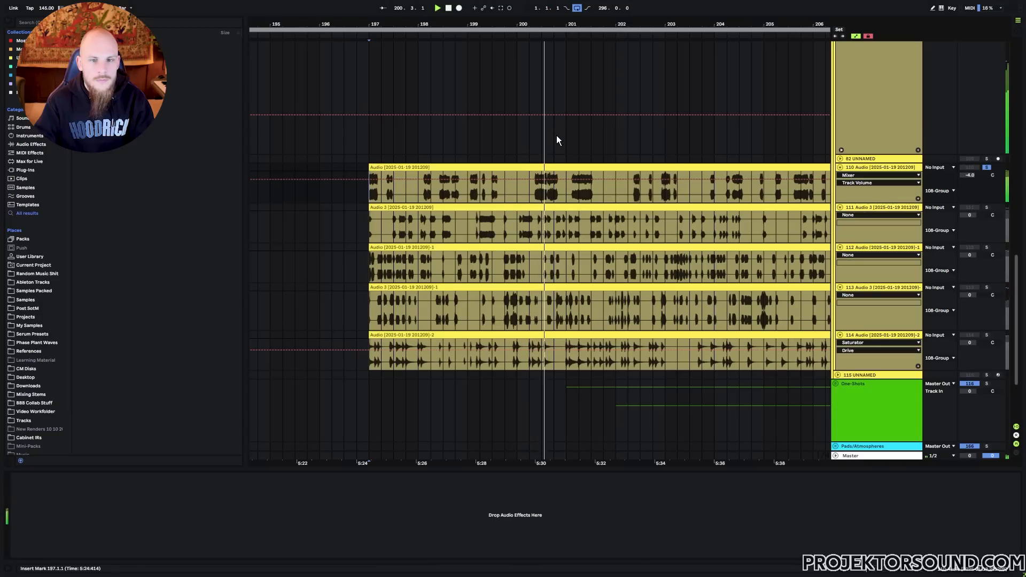
{"action": "key", "text": "Down"}
{"action": "key", "text": "s"}
{"action": "key", "text": "space"}
{"action": "key", "text": "space"}
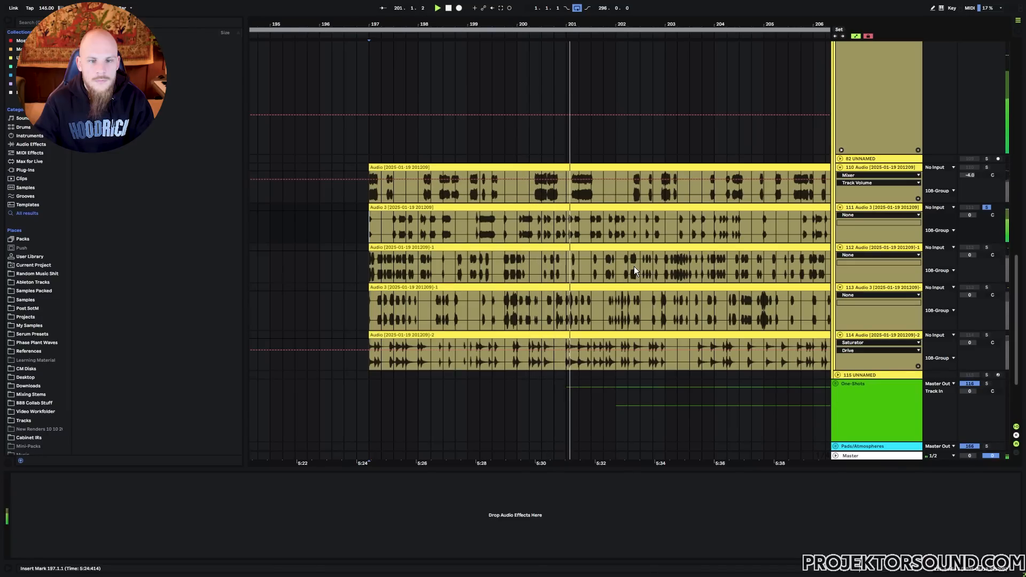
Audition the extended clips on tracks 112 and 113 one at a time from bar 197, soloing each track
{"action": "key", "text": "Down"}
{"action": "key", "text": "s"}
{"action": "key", "text": "space"}
{"action": "key", "text": "space"}
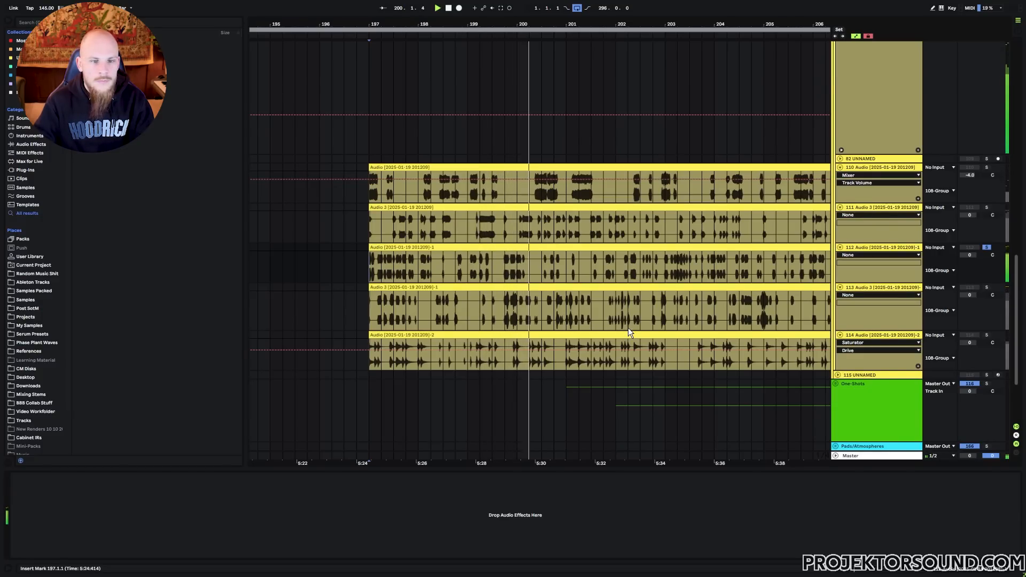
{"action": "key", "text": "Down"}
{"action": "key", "text": "s"}
{"action": "key", "text": "space"}
{"action": "key", "text": "space"}
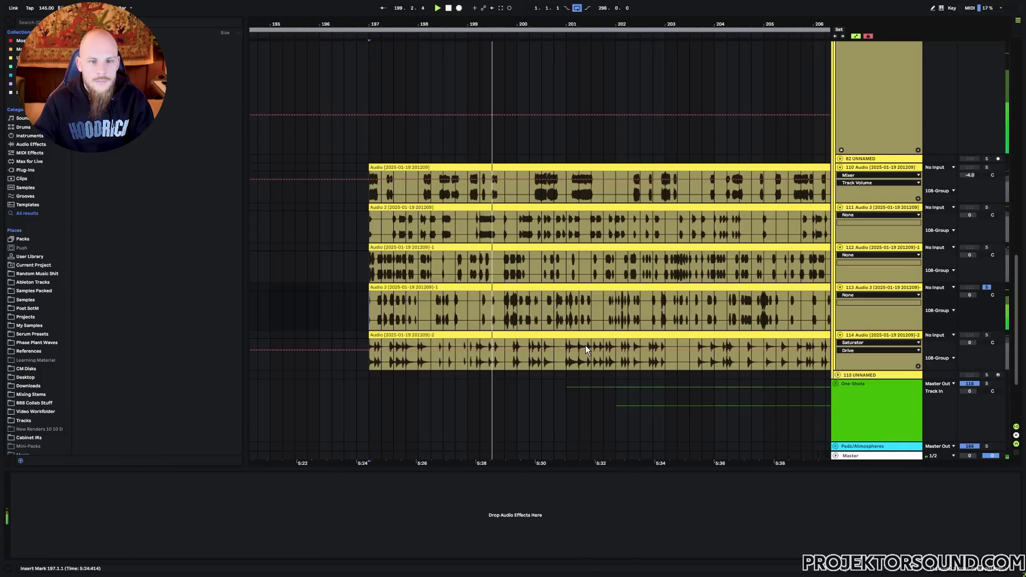
Solo track 114 and audition its extended clip from bar 197
{"action": "key", "text": "Down"}
{"action": "key", "text": "s"}
{"action": "key", "text": "space"}
{"action": "key", "text": "space"}
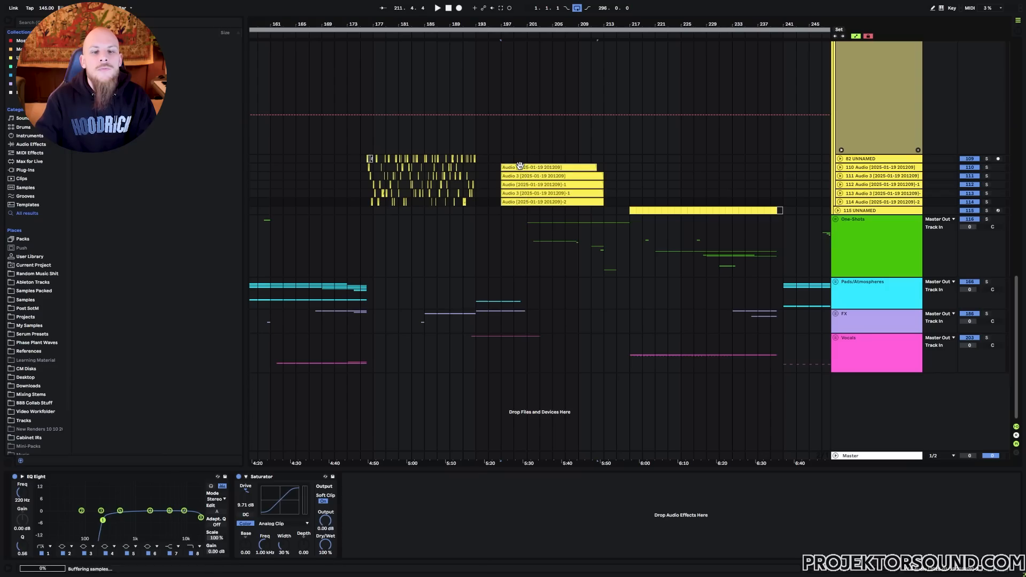
Examine how the slices alternate across tracks 82 to 114 from bar 176 onward, marking the beat from 183.2 to 183.3
{"action": "left_click", "coordinate": [519, 166]}
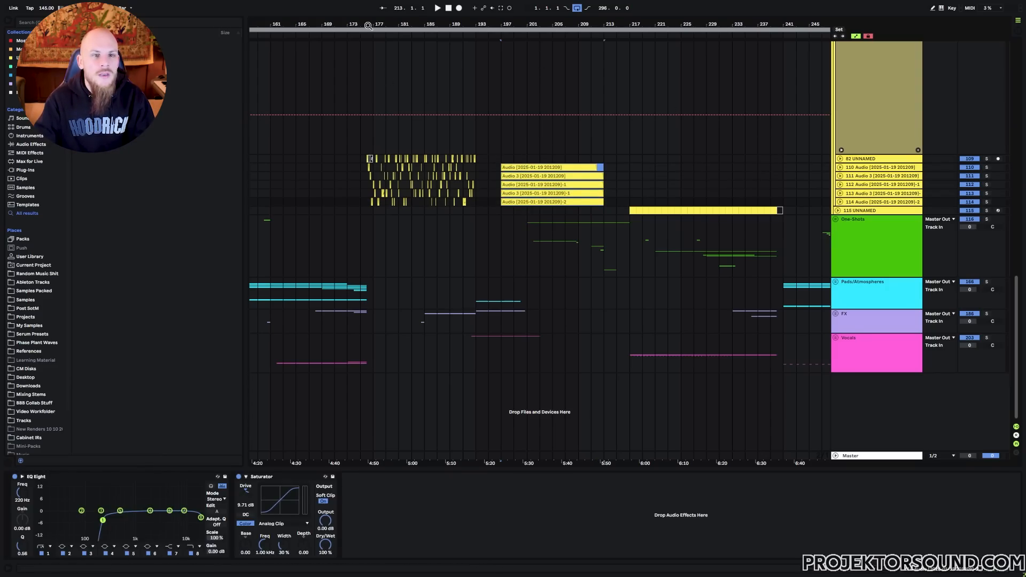
{"action": "left_click_drag", "start_coordinate": [368, 26], "coordinate": [394, 138]}
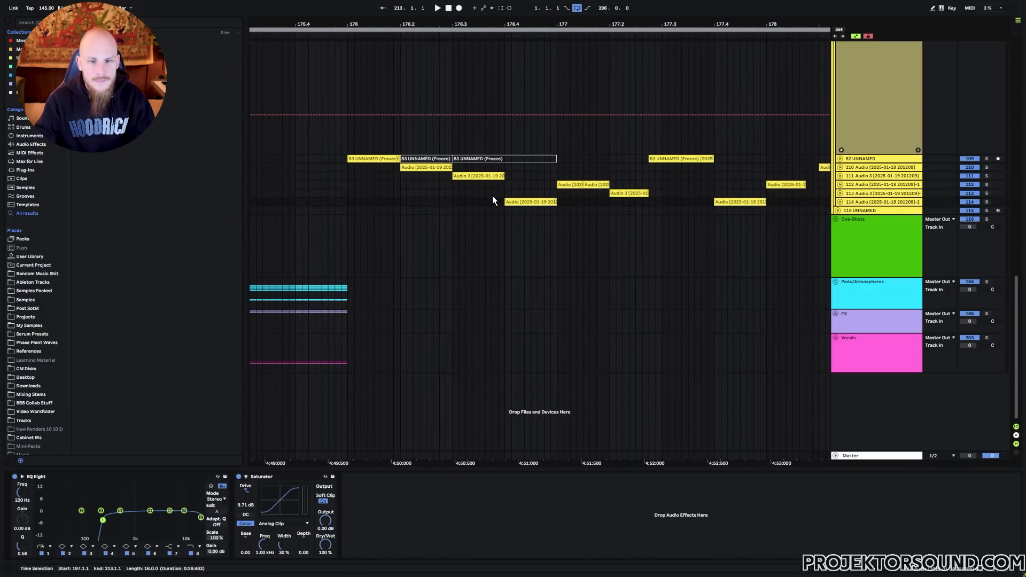
{"action": "left_click_drag", "start_coordinate": [492, 25], "coordinate": [1, 3]}
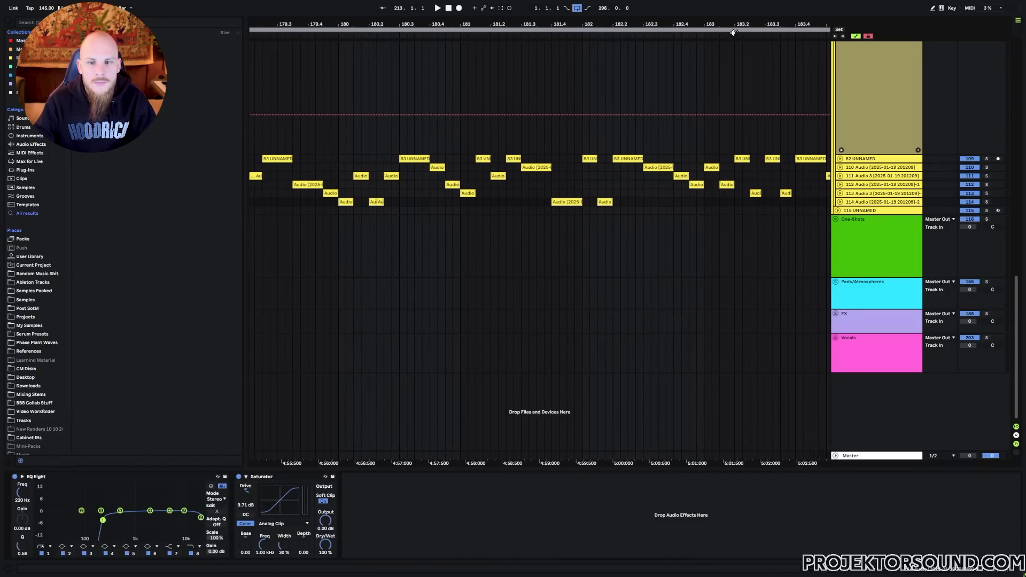
{"action": "left_click_drag", "start_coordinate": [736, 23], "coordinate": [516, 27]}
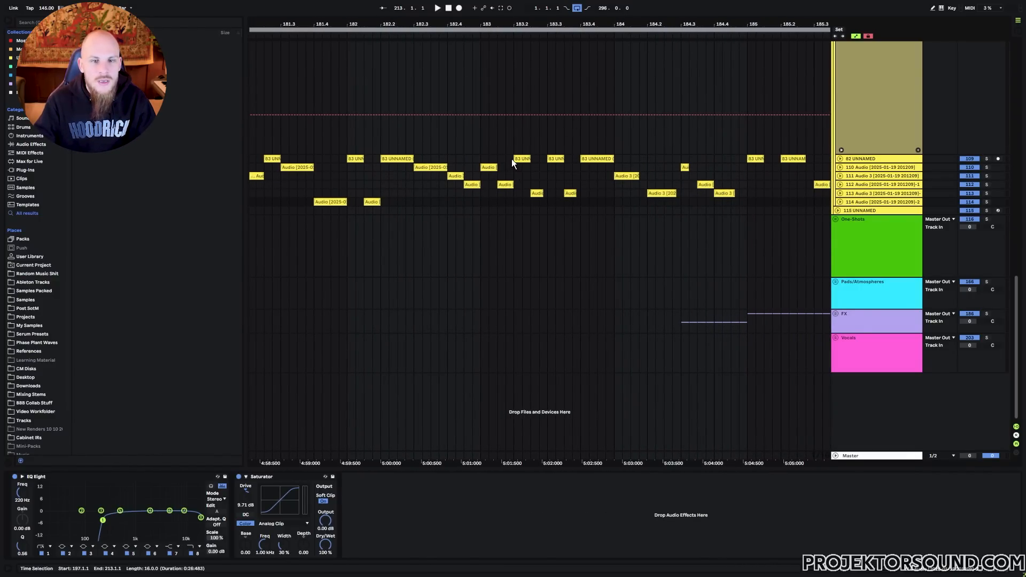
{"action": "left_click_drag", "start_coordinate": [512, 158], "coordinate": [547, 199]}
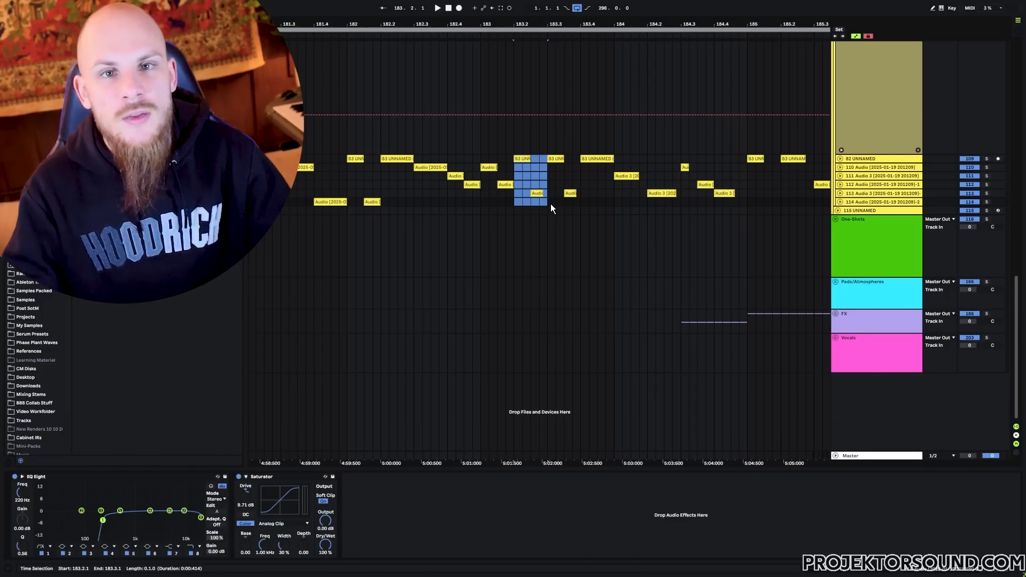
Mark the two-bar slice blocks at bars 177–179 and 179–181 across the slice tracks, and play the arrangement from bar 177
{"action": "left_click_drag", "start_coordinate": [569, 25], "coordinate": [582, 21]}
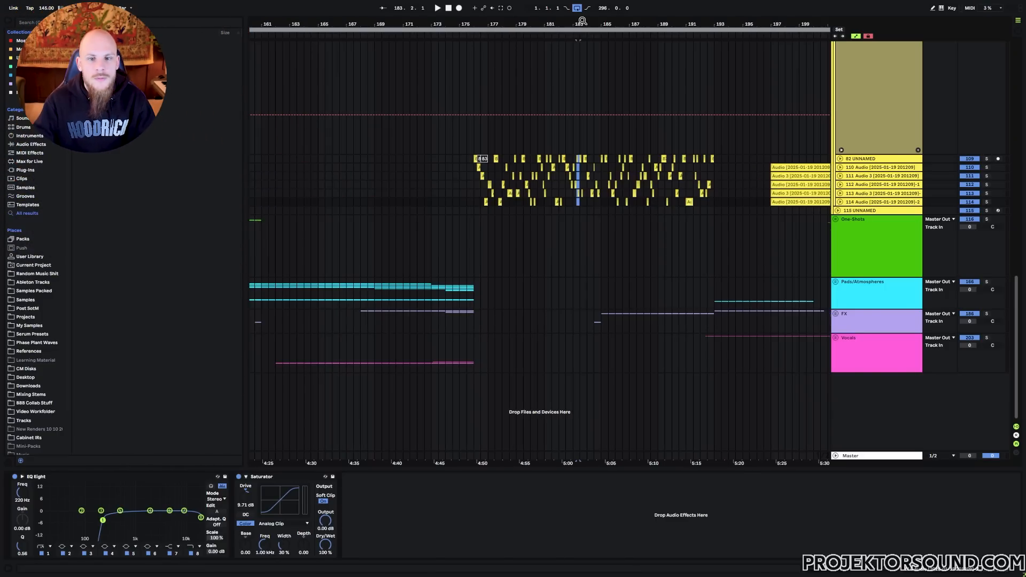
{"action": "left_click", "coordinate": [489, 157]}
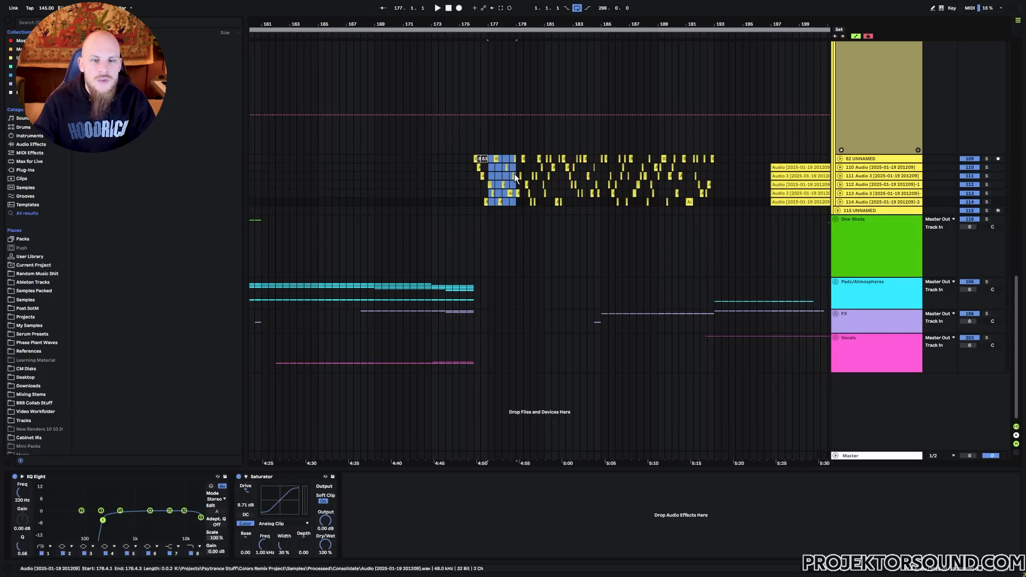
{"action": "left_click_drag", "start_coordinate": [517, 159], "coordinate": [545, 208]}
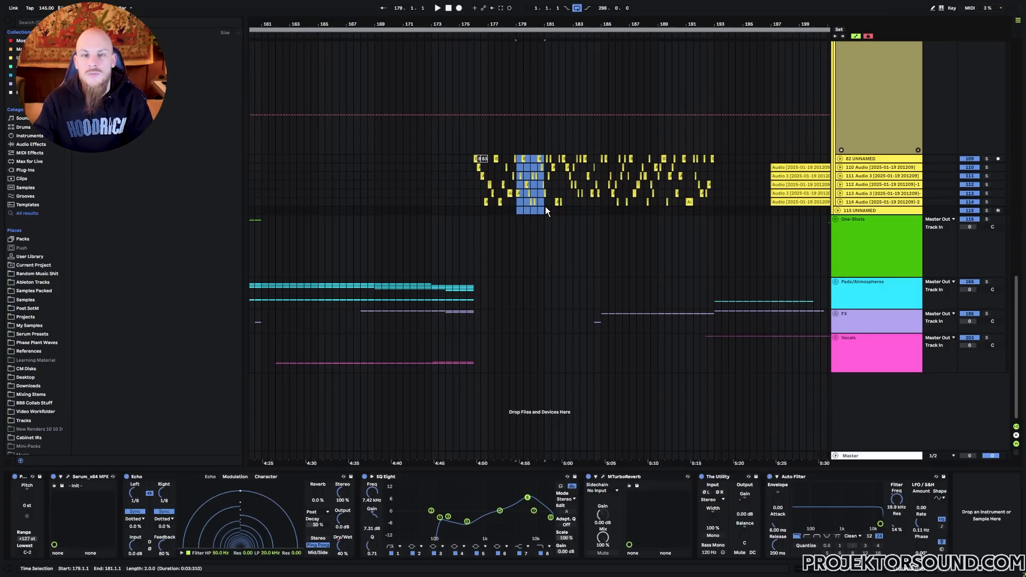
{"action": "left_click", "coordinate": [489, 158]}
{"action": "key", "text": "space"}
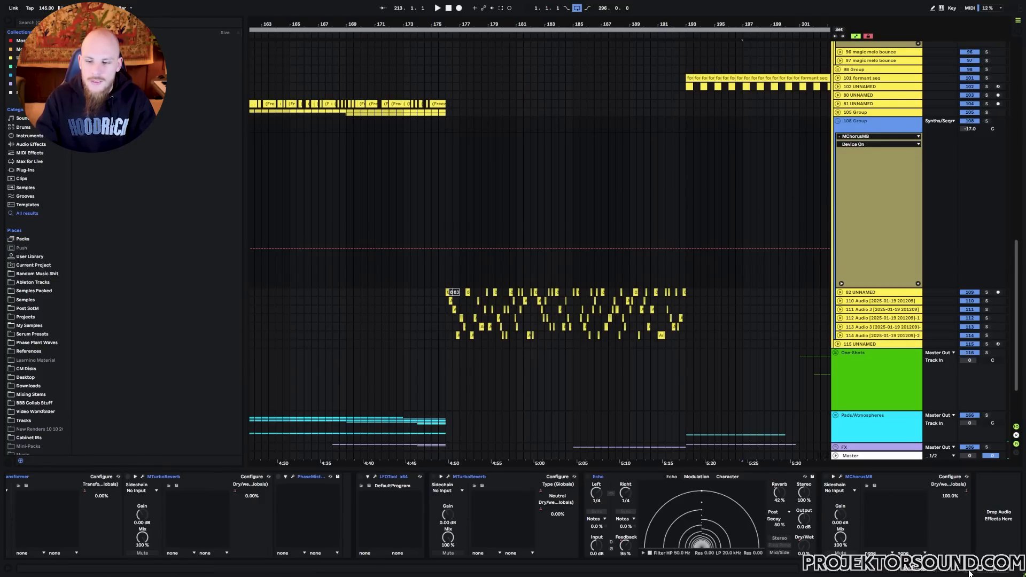
Reactivate only the OTT device at the start of the 108 Group's effect chain
{"action": "left_click_drag", "start_coordinate": [979, 572], "coordinate": [932, 573]}
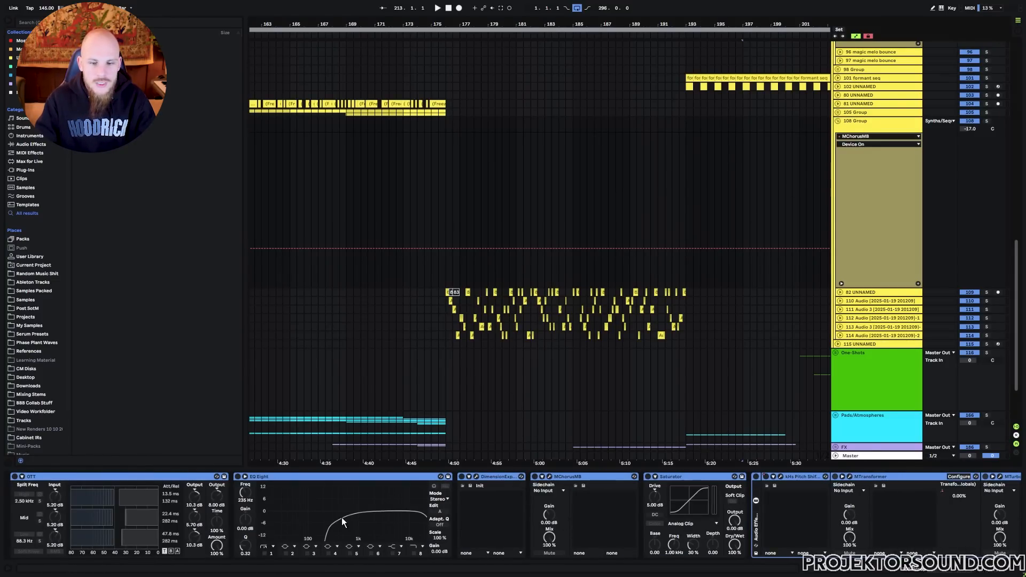
{"action": "left_click", "coordinate": [181, 478]}
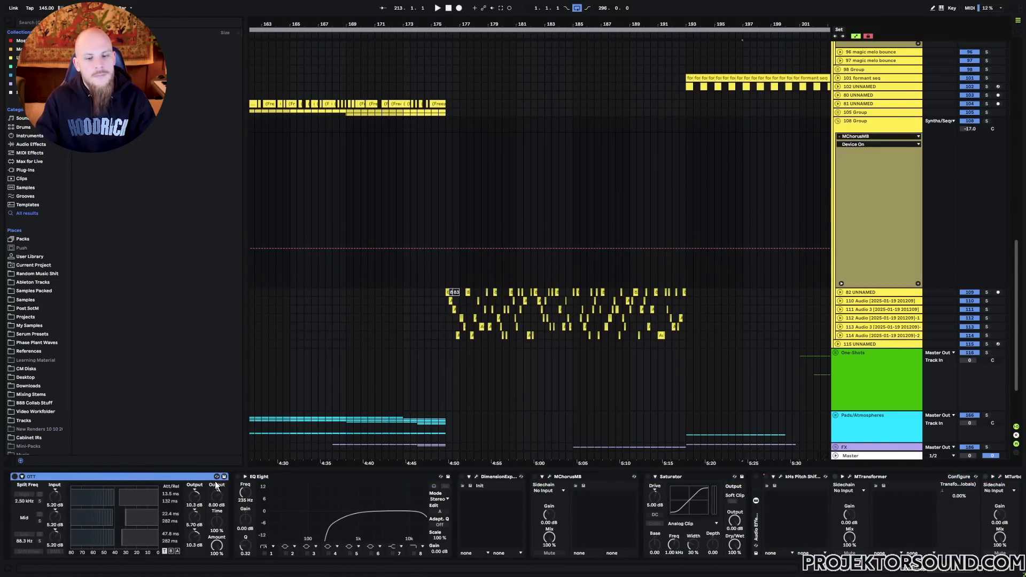
{"action": "left_click", "coordinate": [14, 477]}
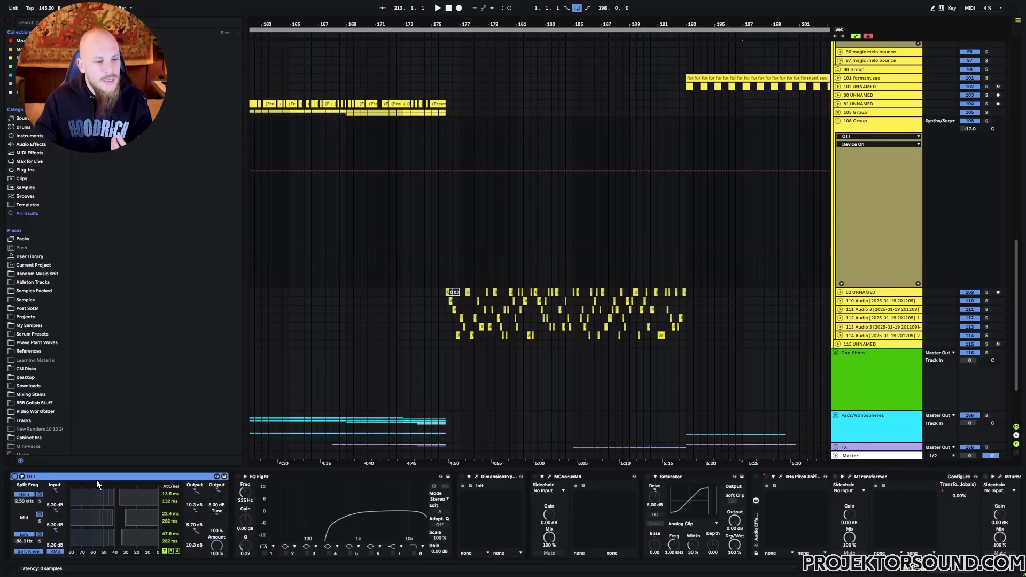
Activate the EQ Eight, Dimension Expander and MChorusMB devices in the 108 Group's effect chain
{"action": "left_click", "coordinate": [238, 476]}
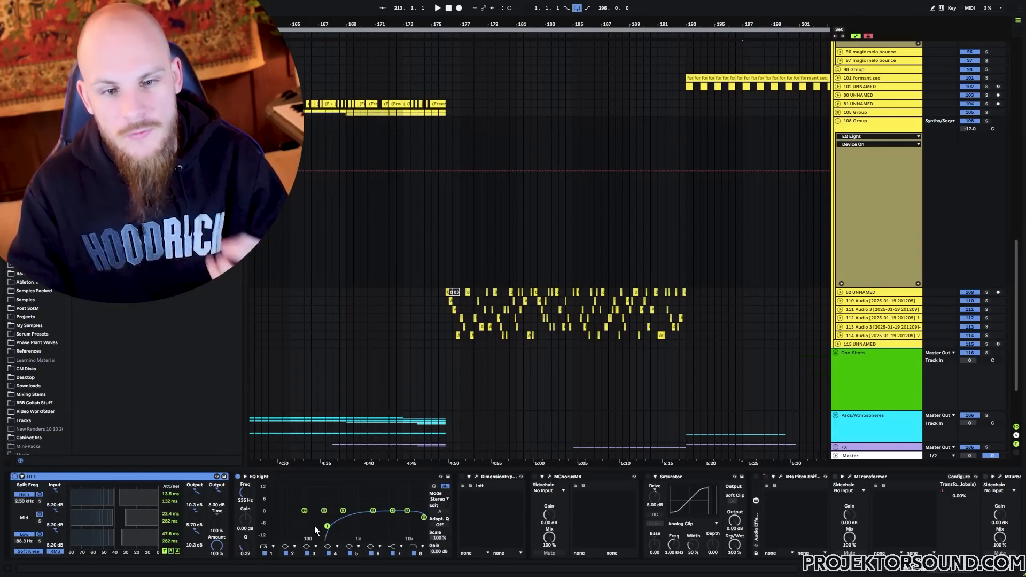
{"action": "left_click", "coordinate": [461, 476]}
{"action": "left_click", "coordinate": [535, 477]}
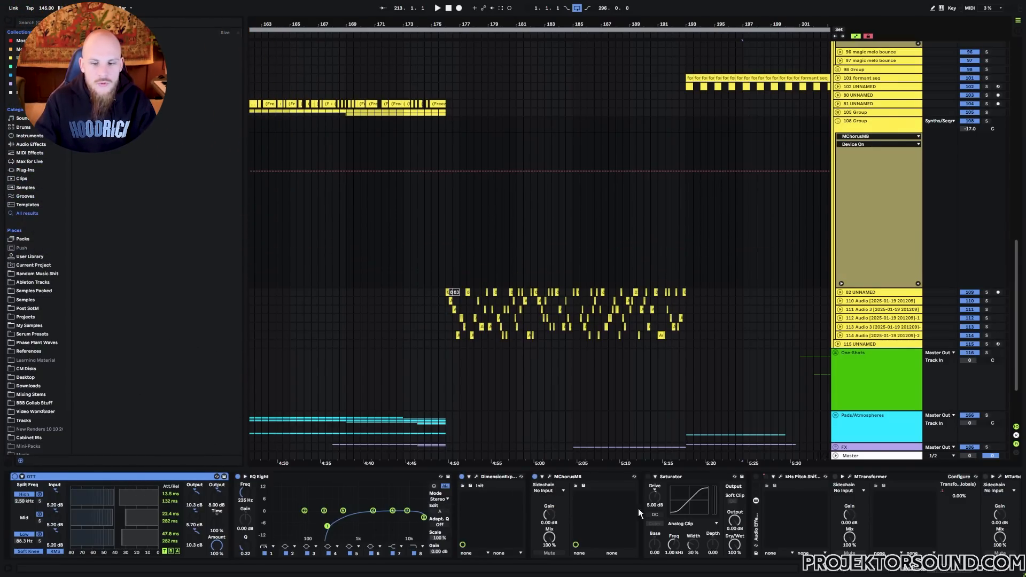
Solo the 108 Group and play the lead sequence from bar 177
{"action": "left_click", "coordinate": [460, 278]}
{"action": "left_click", "coordinate": [986, 122]}
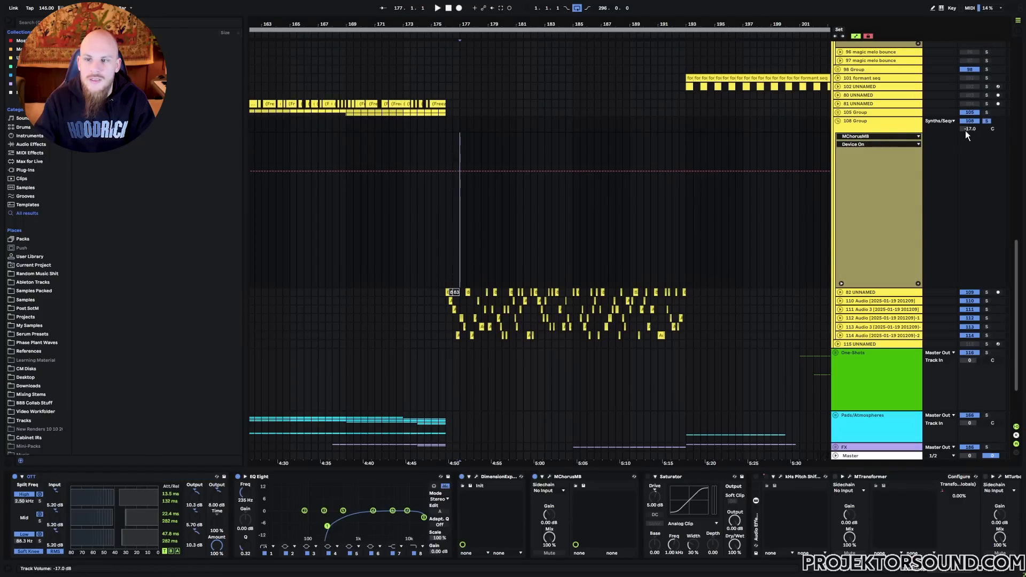
{"action": "key", "text": "space"}
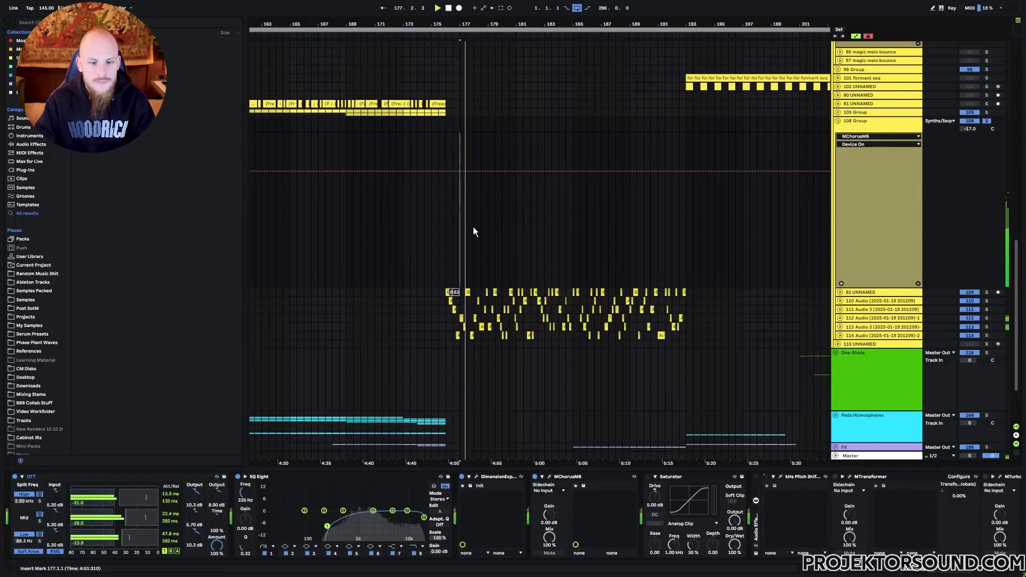
Compare the sound during playback by bypassing and reactivating OTT, EQ Eight, Dimension Expander and MChorusMB together
{"action": "left_click", "coordinate": [572, 476]}
{"action": "left_click", "coordinate": [56, 477], "text": "shift"}
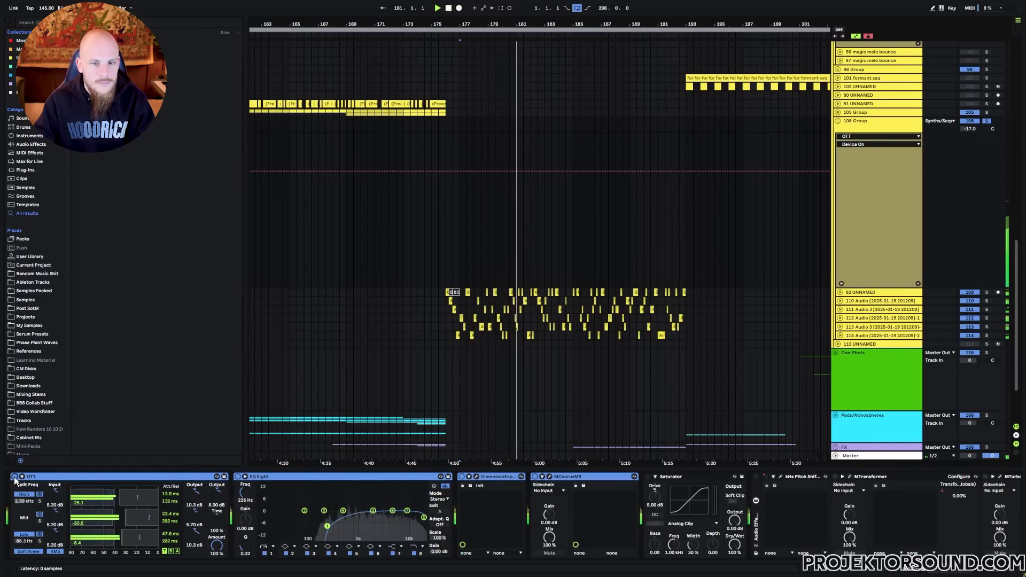
{"action": "left_click", "coordinate": [14, 478]}
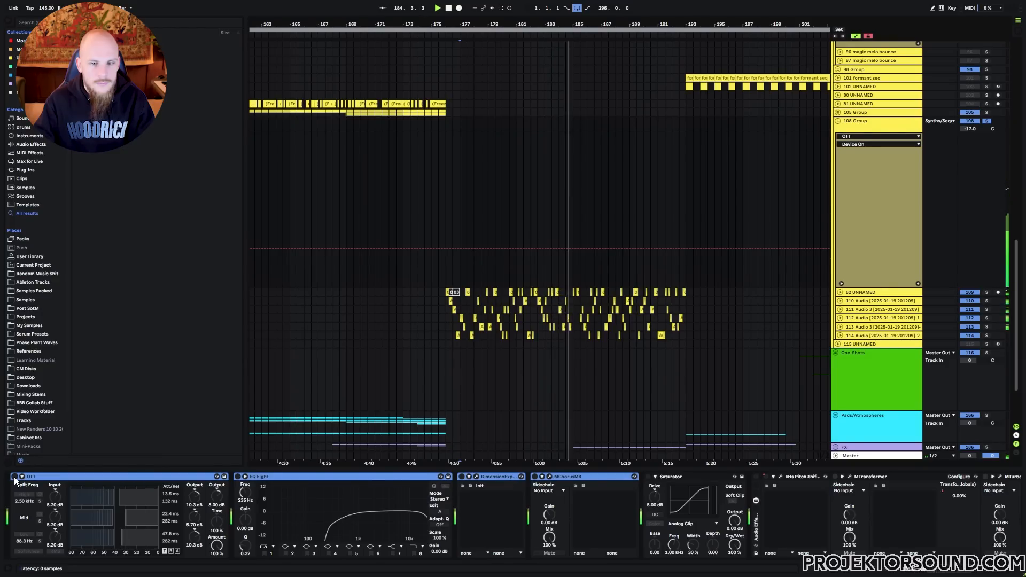
{"action": "left_click", "coordinate": [14, 477]}
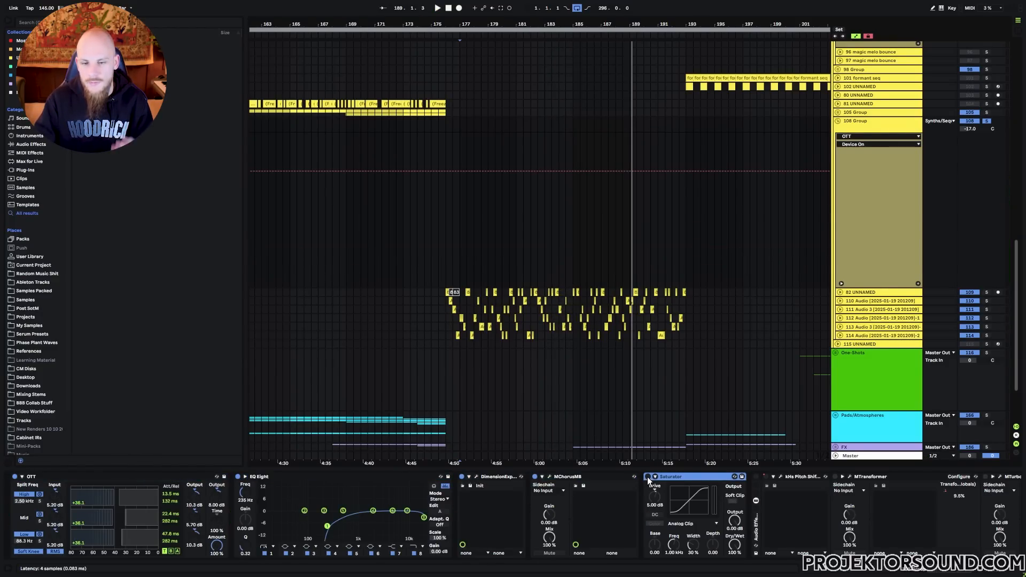
Activate the Saturator and the audio effect rack after it, auditioning the lead from bar 177 in between
{"action": "left_click", "coordinate": [647, 476]}
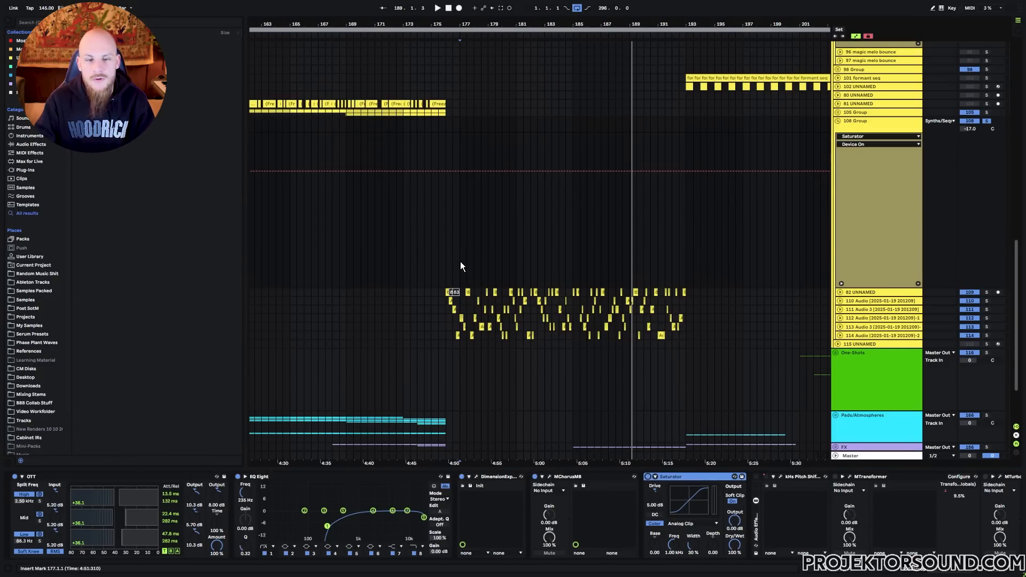
{"action": "key", "text": "space"}
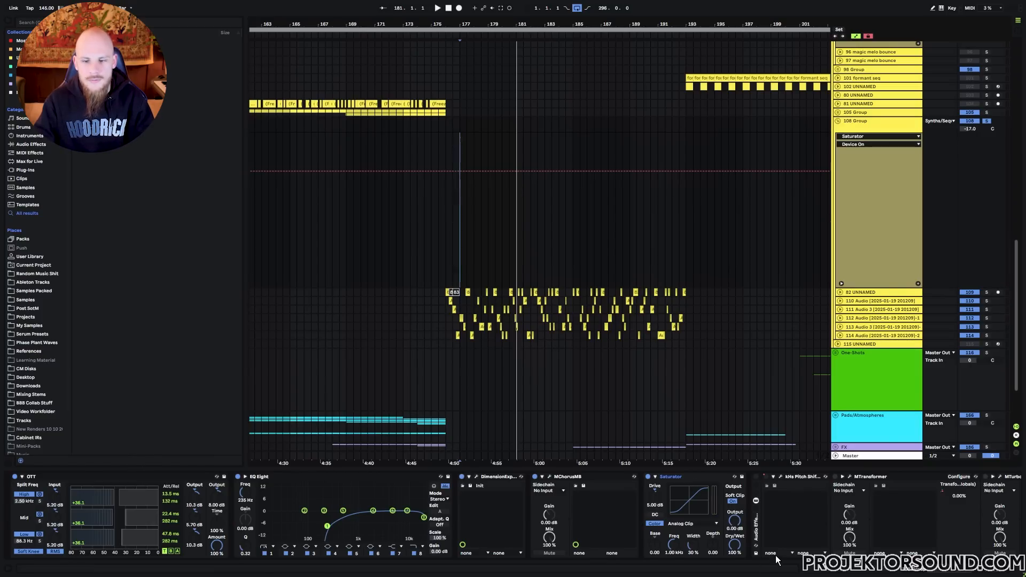
{"action": "left_click", "coordinate": [756, 528]}
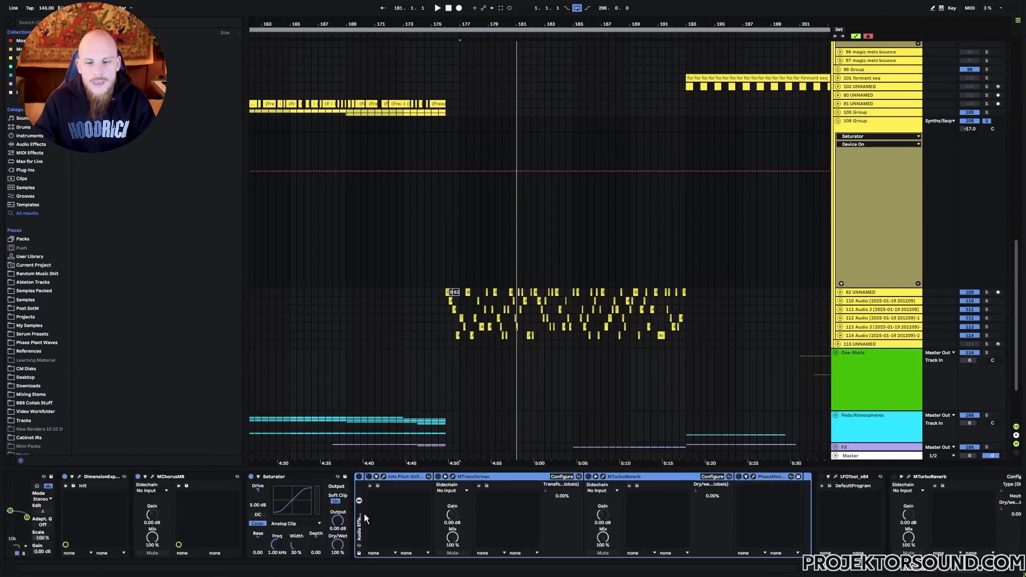
{"action": "left_click", "coordinate": [359, 477]}
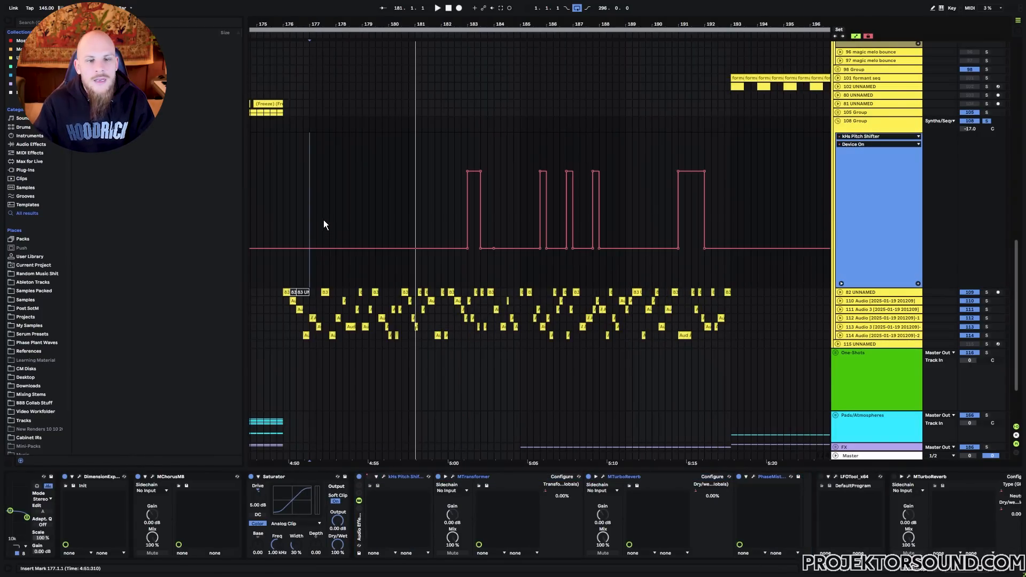
Examine the kHs Pitch Shifter's Device On automation from bar 177 to 192, marking the active passages at 191–192 and 185.4–188.1
{"action": "left_click_drag", "start_coordinate": [313, 218], "coordinate": [703, 225]}
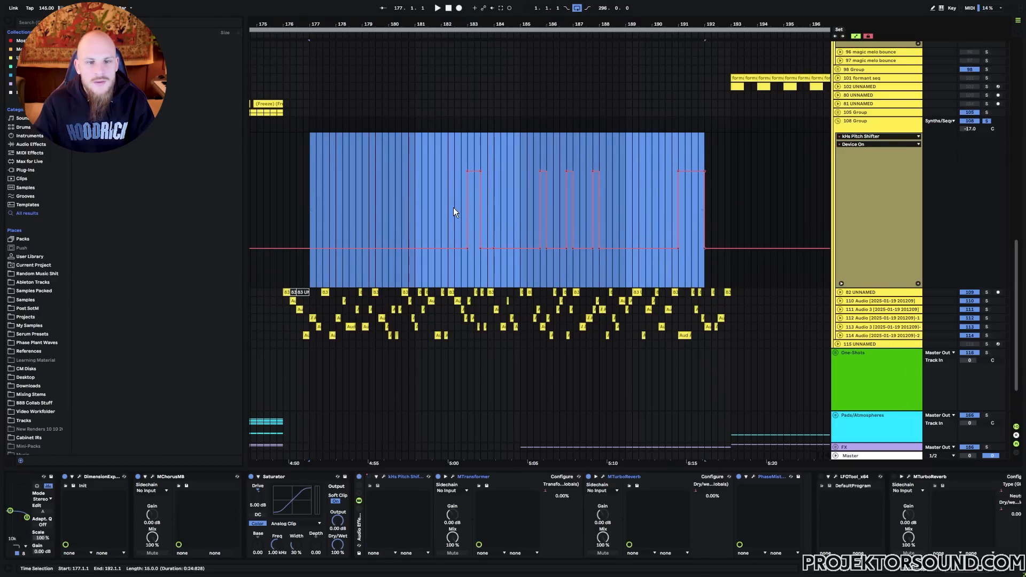
{"action": "left_click", "coordinate": [674, 155]}
{"action": "left_click_drag", "start_coordinate": [679, 154], "coordinate": [703, 158]}
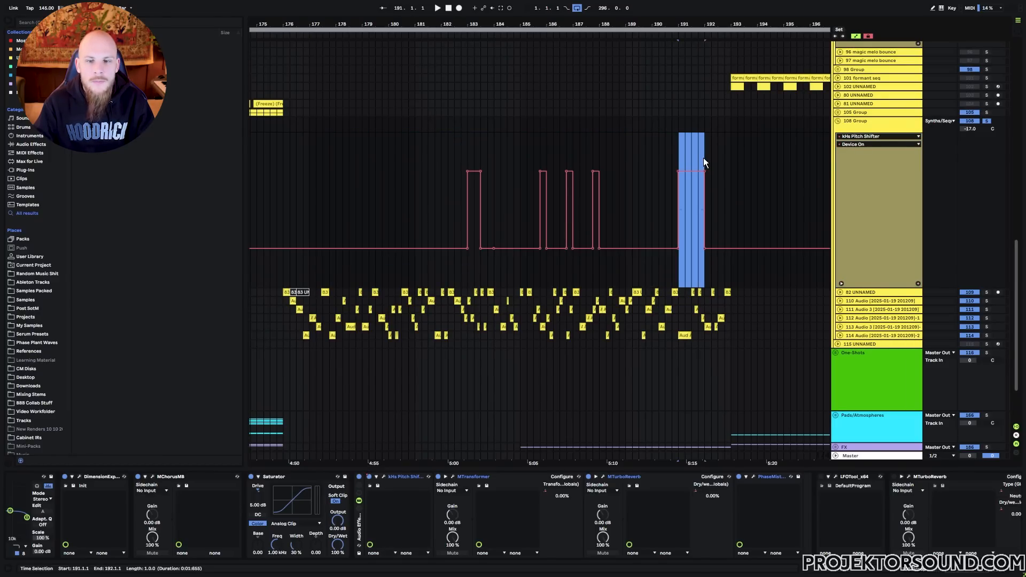
{"action": "left_click_drag", "start_coordinate": [540, 160], "coordinate": [599, 164]}
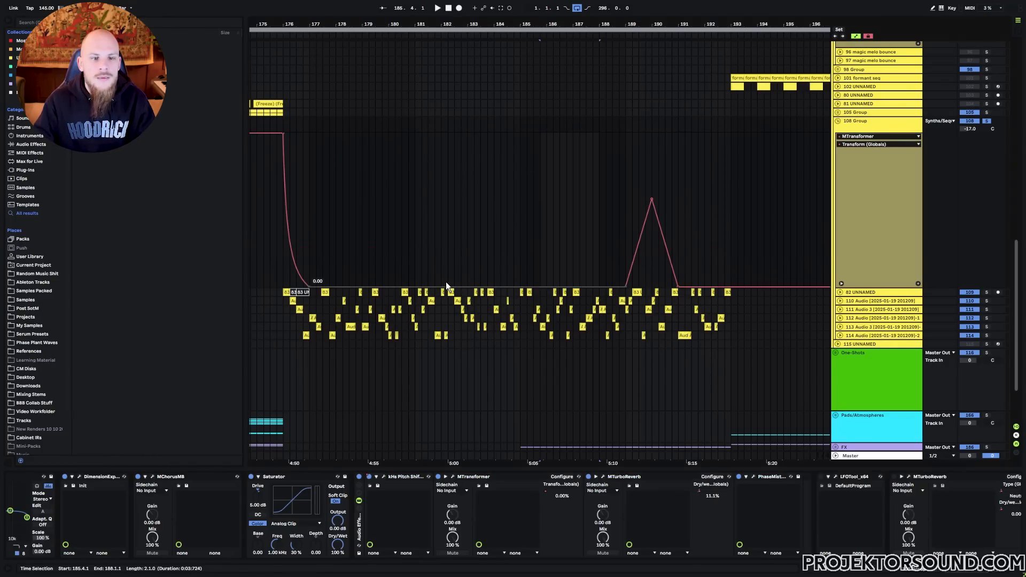
Mark the MTransformer's Transform automation at bars 176–177 and 189–191, and play from bar 189
{"action": "left_click_drag", "start_coordinate": [311, 207], "coordinate": [283, 207]}
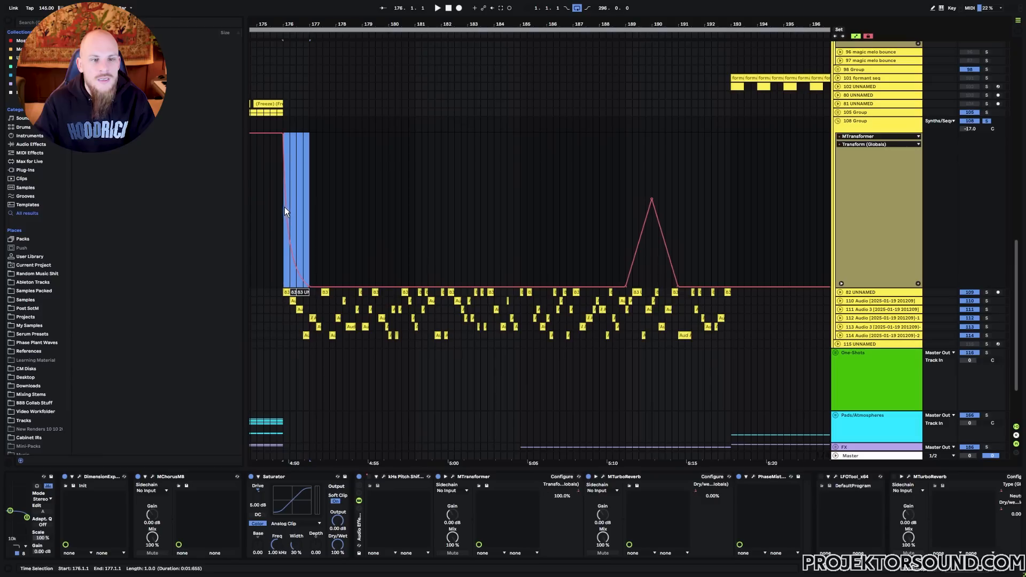
{"action": "left_click_drag", "start_coordinate": [627, 204], "coordinate": [676, 210]}
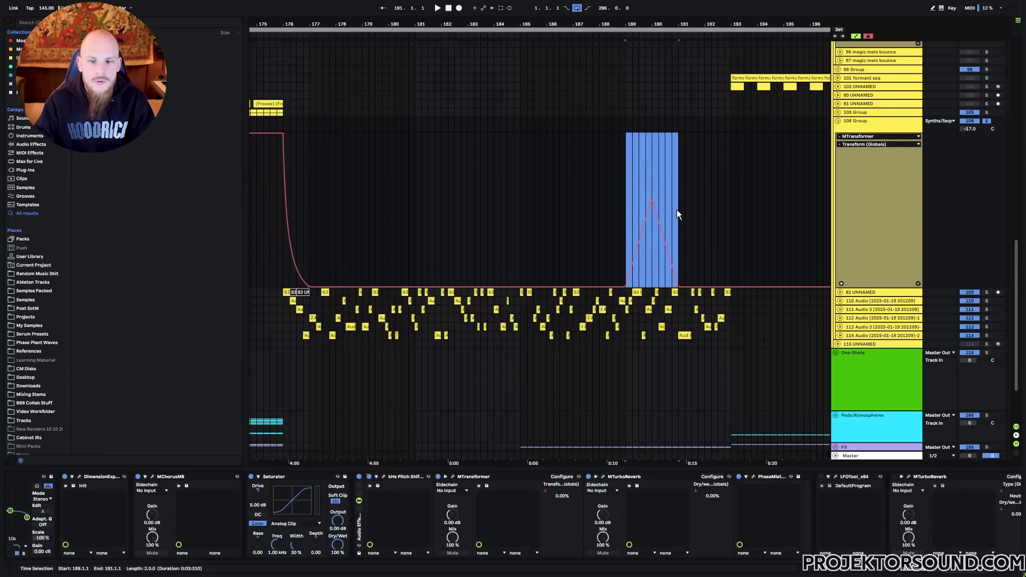
{"action": "left_click", "coordinate": [625, 206]}
{"action": "key", "text": "space"}
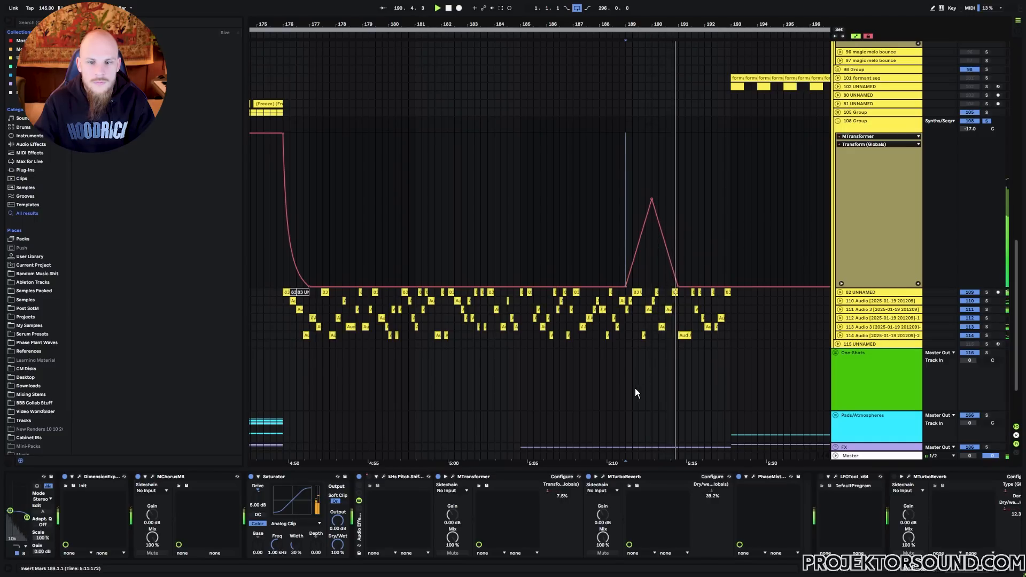
Compare the passage from bar 189 with the MTransformer bypassed and with it reactivated
{"action": "key", "text": "space"}
{"action": "left_click", "coordinate": [438, 477]}
{"action": "key", "text": "space"}
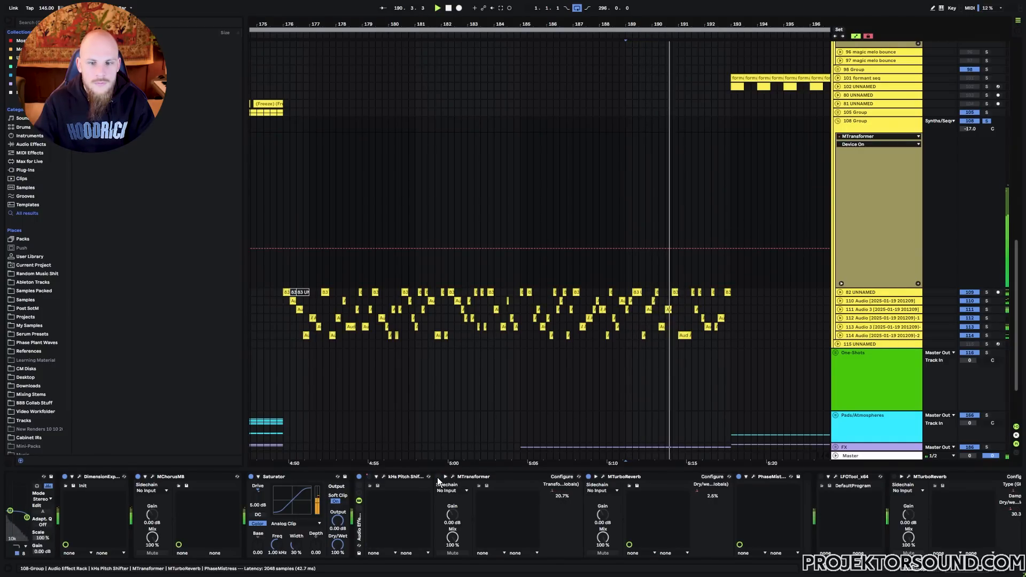
{"action": "key", "text": "space"}
{"action": "left_click", "coordinate": [438, 477]}
{"action": "key", "text": "space"}
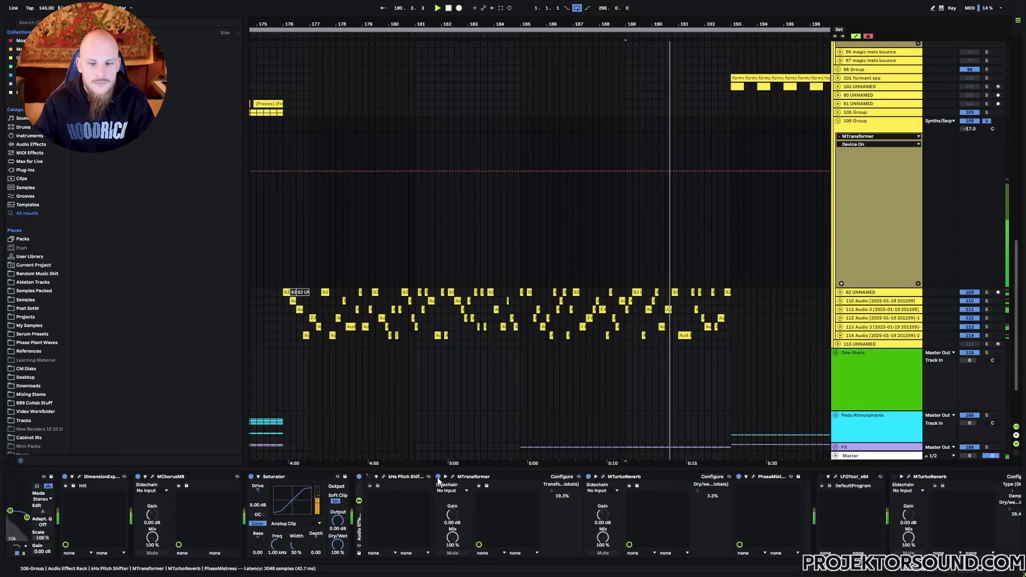
{"action": "key", "text": "space"}
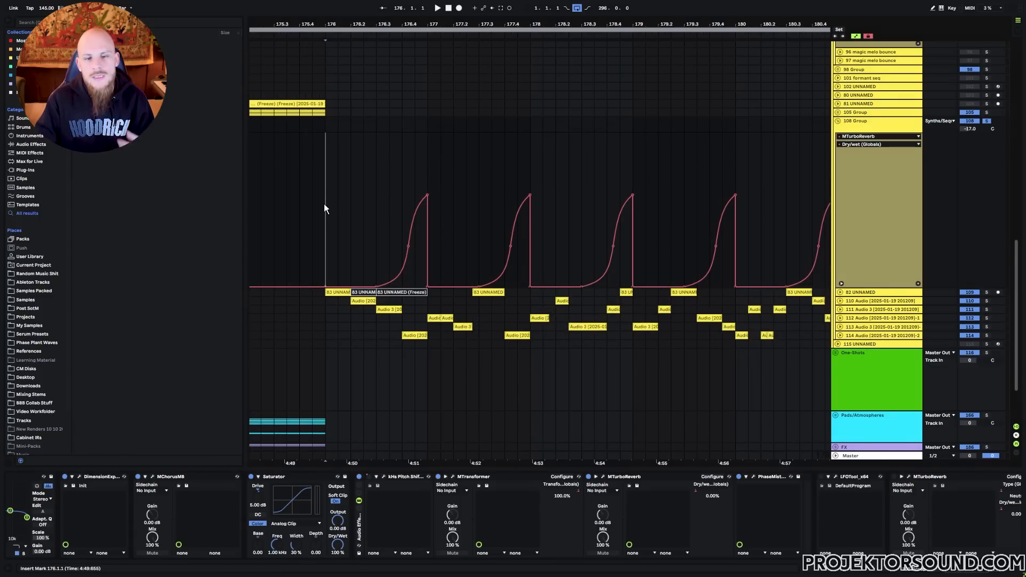
Mark the MTurboReverb Dry/wet ramp at bars 176–177 and its end from 176.4.3 to 177.1.1, and follow playback from bar 177
{"action": "left_click_drag", "start_coordinate": [324, 207], "coordinate": [425, 214]}
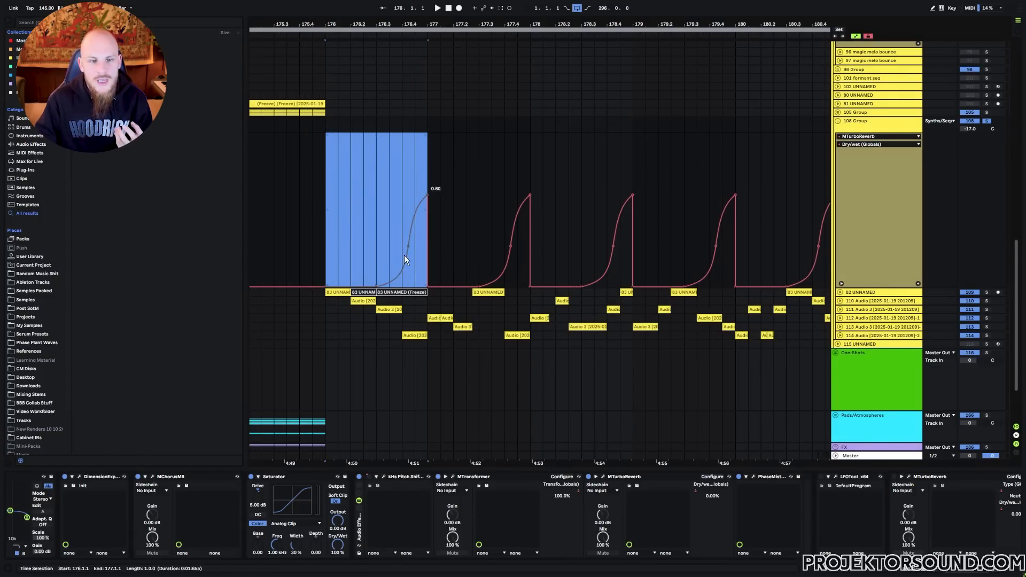
{"action": "left_click_drag", "start_coordinate": [415, 168], "coordinate": [426, 168]}
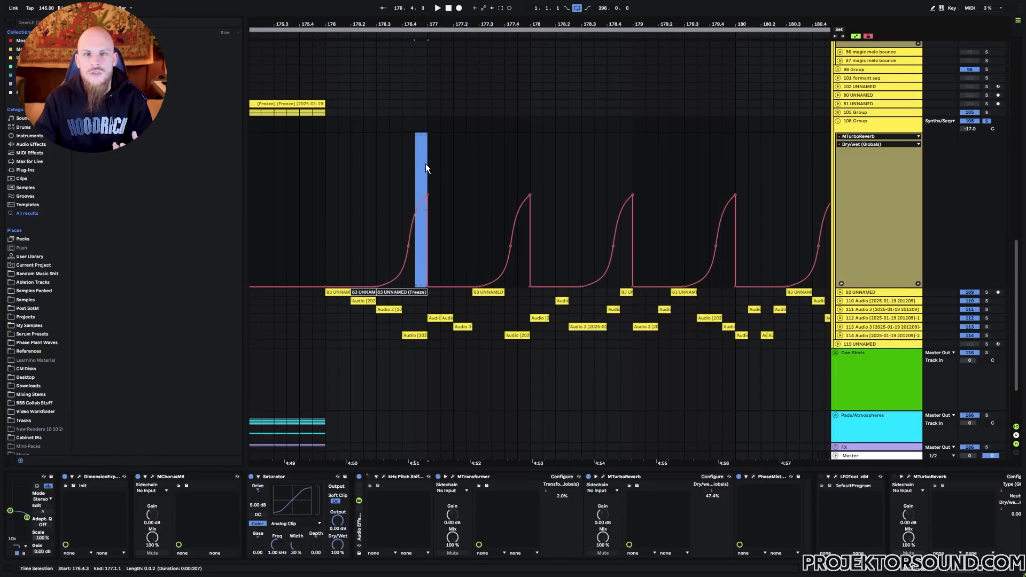
{"action": "left_click", "coordinate": [428, 165]}
{"action": "key", "text": "space"}
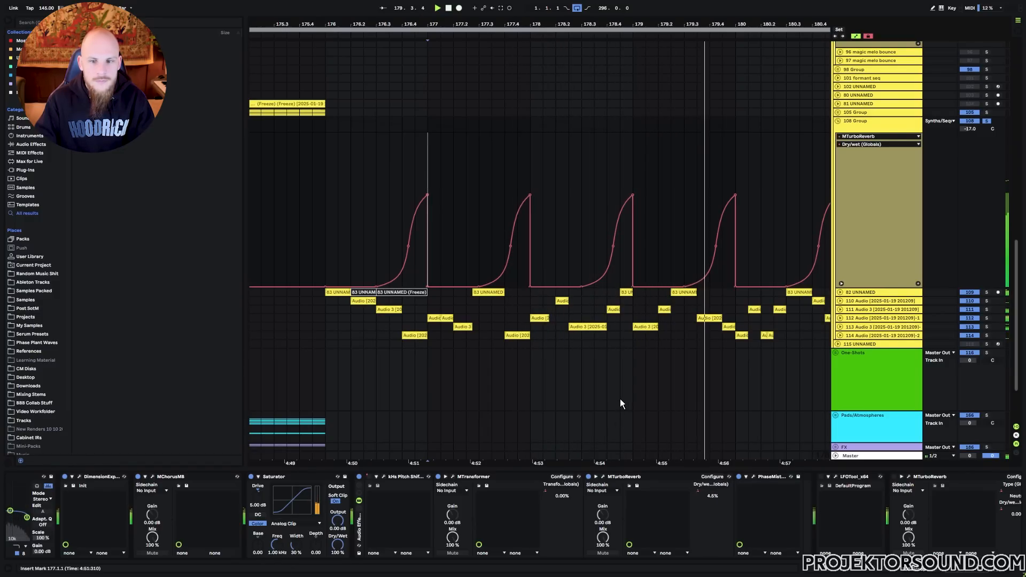
{"action": "left_click_drag", "start_coordinate": [690, 366], "coordinate": [312, 352]}
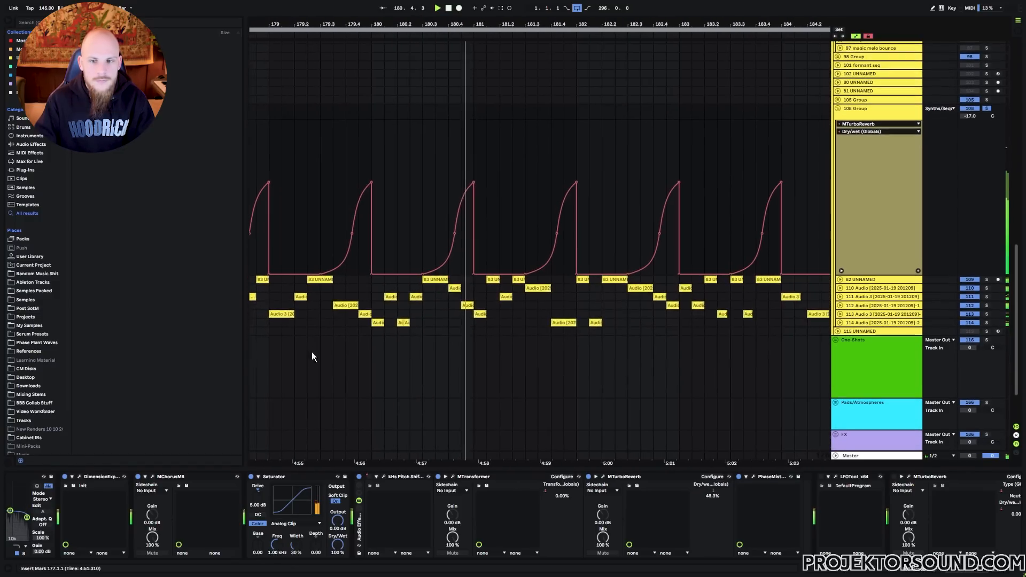
{"action": "left_click_drag", "start_coordinate": [572, 360], "coordinate": [456, 362]}
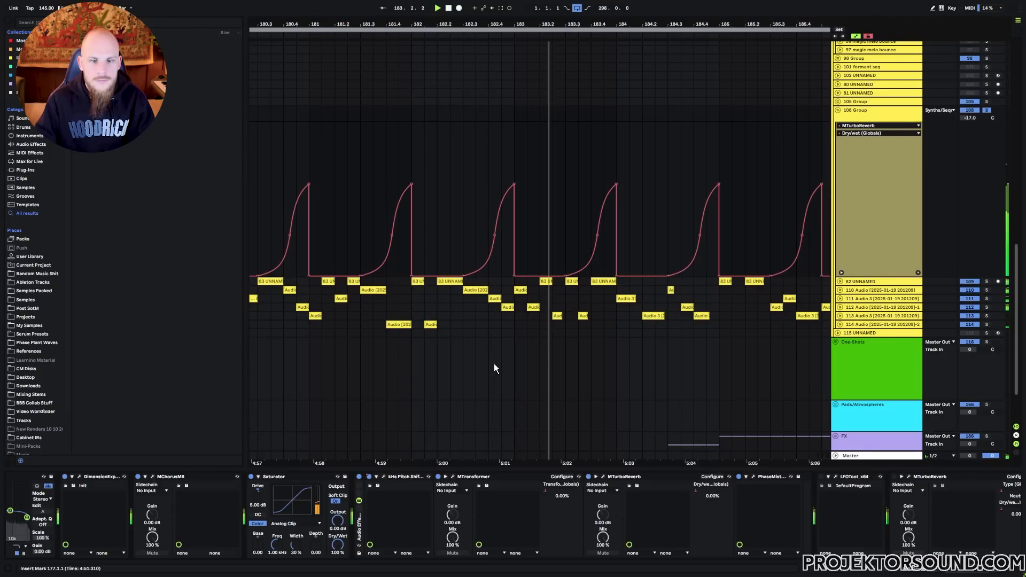
{"action": "left_click_drag", "start_coordinate": [543, 366], "coordinate": [353, 378]}
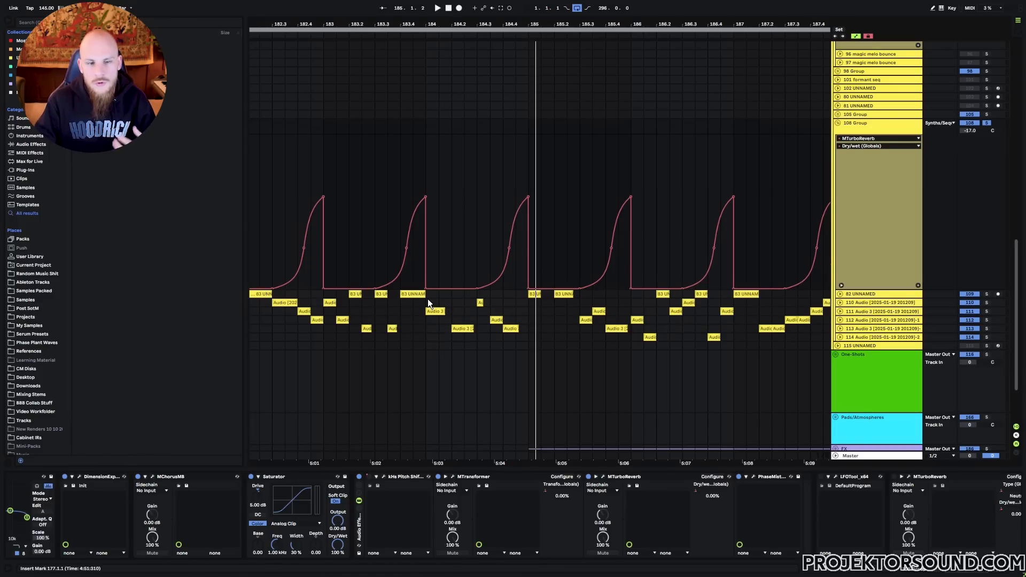
Unfold tracks 111 and 112 to inspect the slice waveforms at 184.1.1–184.1.3 and 184.3.3–184.4.1, and fold the tracks again
{"action": "scroll", "coordinate": [594, 316], "scroll_direction": "left", "scroll_amount": 10}
{"action": "scroll", "coordinate": [560, 322], "scroll_direction": "left", "scroll_amount": 5}
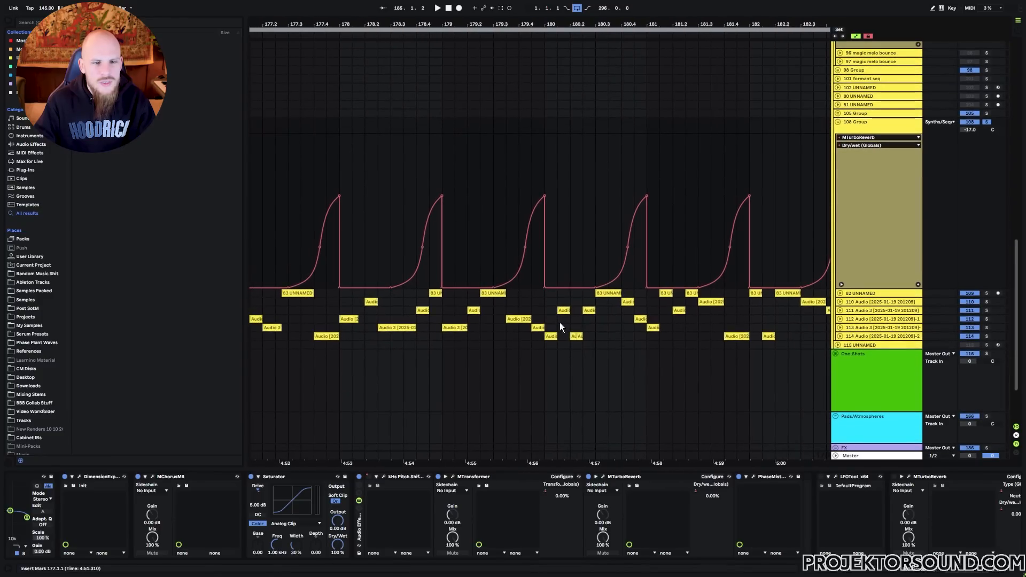
{"action": "scroll", "coordinate": [667, 308], "scroll_direction": "right", "scroll_amount": 20}
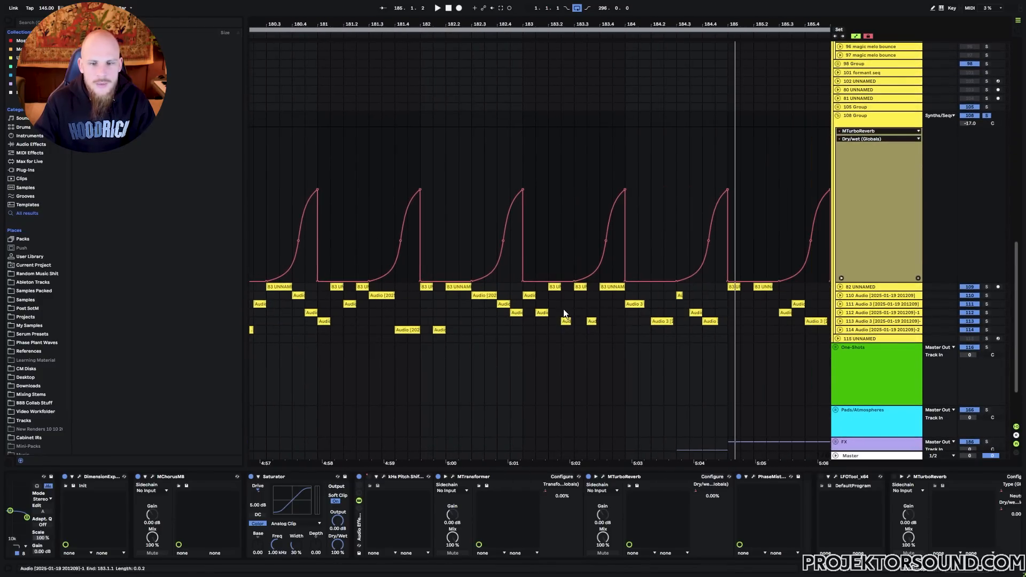
{"action": "scroll", "coordinate": [474, 305], "scroll_direction": "right", "scroll_amount": 2}
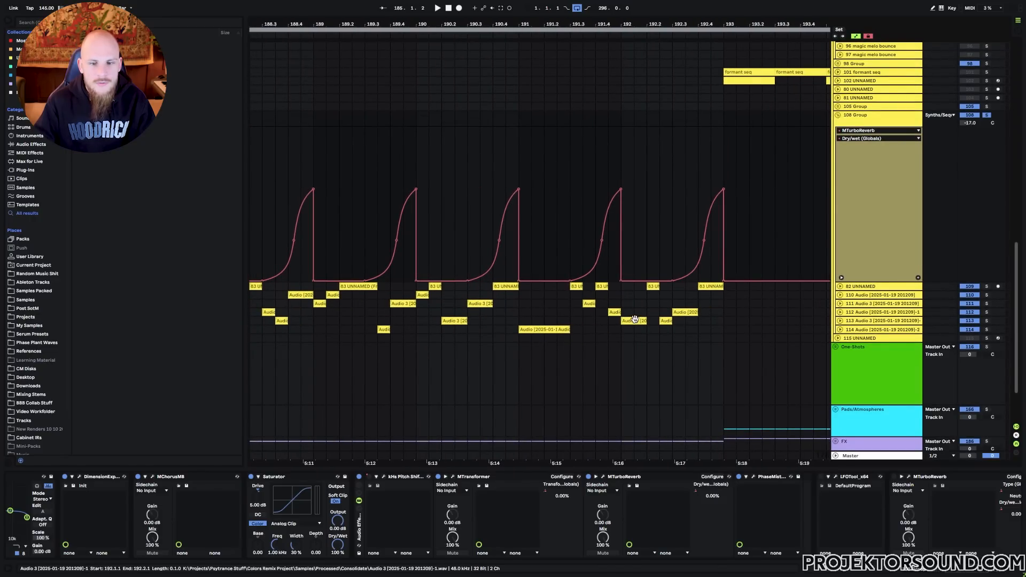
{"action": "scroll", "coordinate": [448, 313], "scroll_direction": "left", "scroll_amount": 12}
{"action": "left_click", "coordinate": [840, 278]}
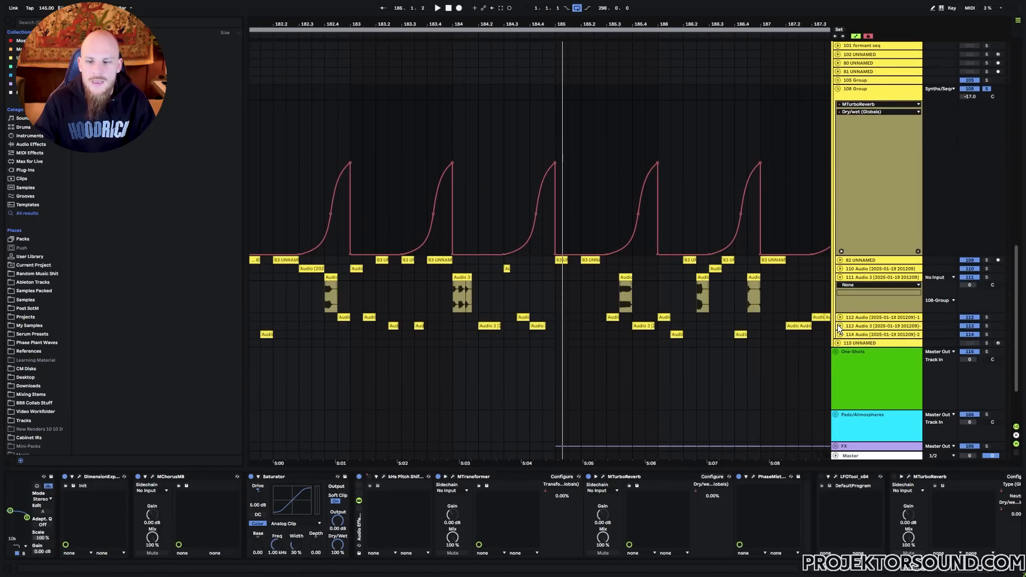
{"action": "left_click", "coordinate": [840, 317]}
{"action": "left_click_drag", "start_coordinate": [457, 27], "coordinate": [448, 158]}
{"action": "left_click", "coordinate": [497, 300]}
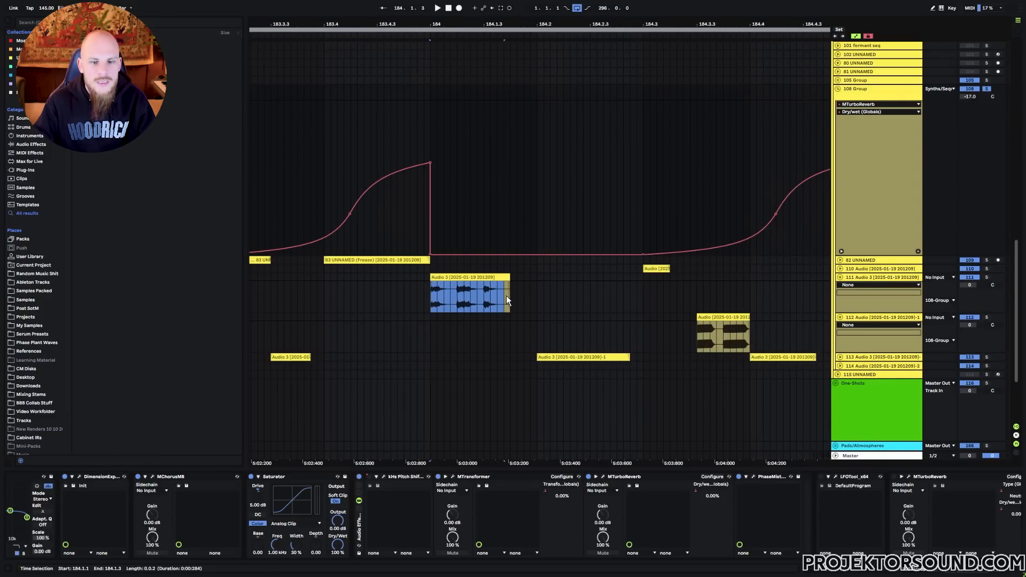
{"action": "left_click_drag", "start_coordinate": [698, 335], "coordinate": [747, 335]}
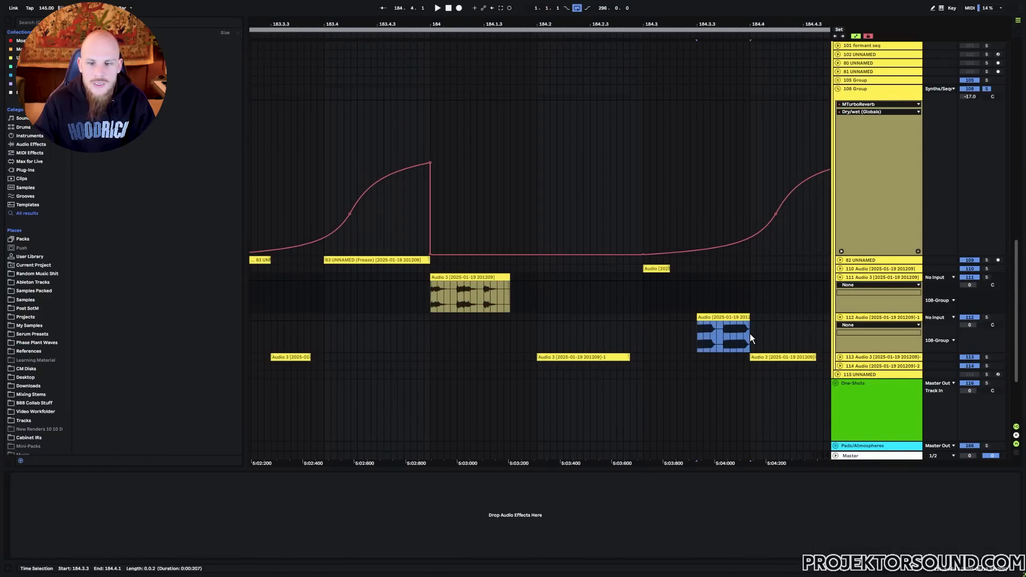
{"action": "left_click", "coordinate": [840, 277], "text": "alt"}
Unfold the Basses group and its 75 Group around bar 184
{"action": "mouse_move", "coordinate": [492, 29]}
{"action": "left_mouse_down"}
{"action": "mouse_move", "coordinate": [496, 12]}
{"action": "mouse_move", "coordinate": [487, 21]}
{"action": "left_mouse_up"}
{"action": "left_click", "coordinate": [483, 171]}
{"action": "scroll", "coordinate": [480, 172], "scroll_direction": "up", "scroll_amount": 8}
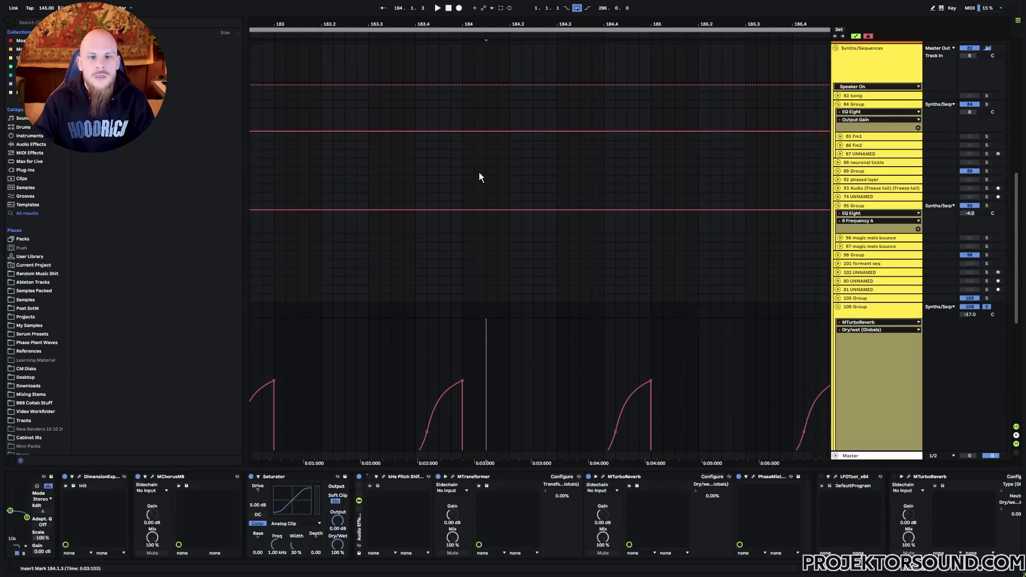
{"action": "scroll", "coordinate": [473, 173], "scroll_direction": "up", "scroll_amount": 4}
{"action": "left_click", "coordinate": [836, 232]}
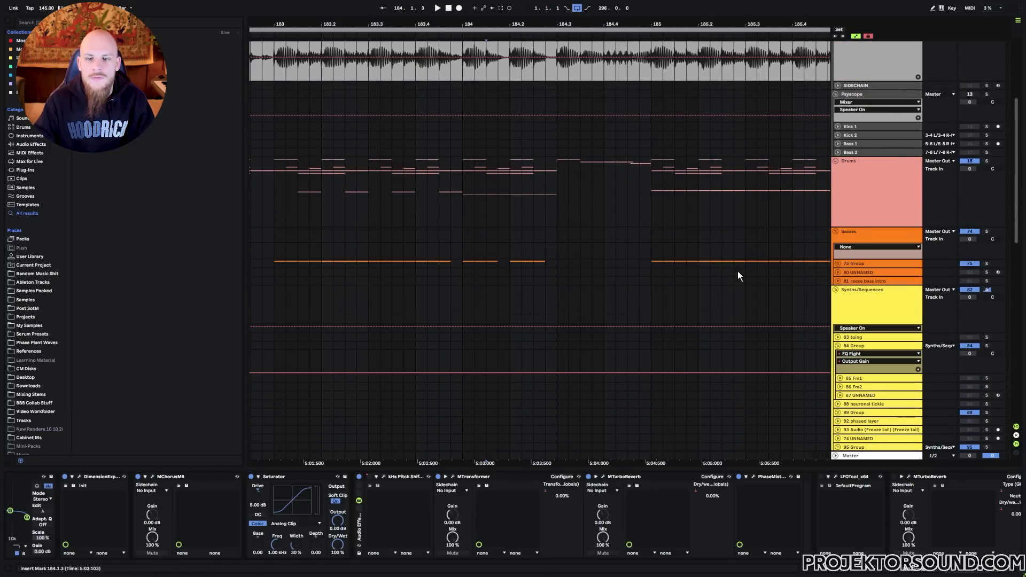
{"action": "left_click", "coordinate": [837, 264]}
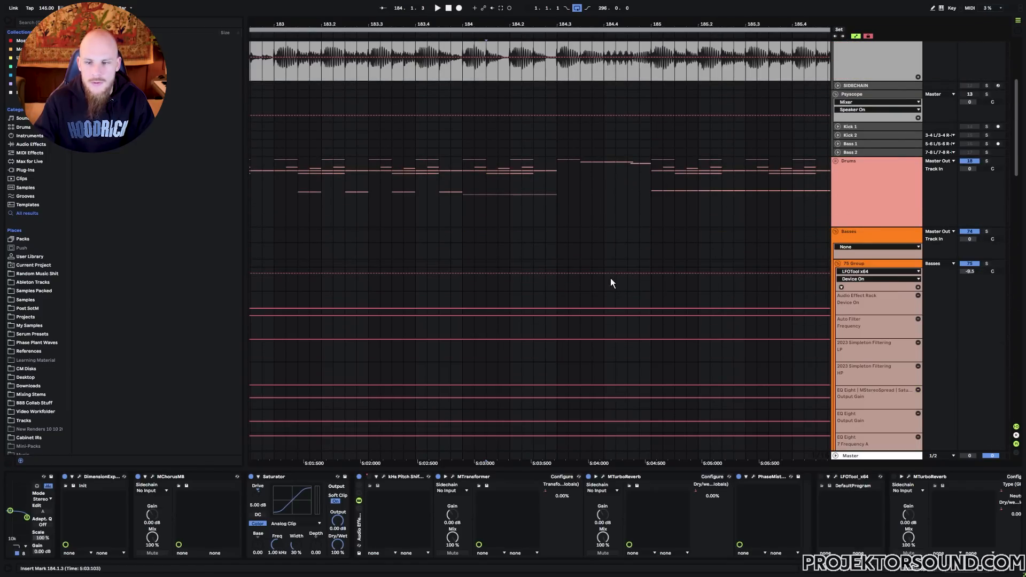
Mark the passages 177.1.1–181.1.1, 182.4.1–183.1.1 and 184.1.1–184.3.1 on bass track 76 to examine its rhythm
{"action": "scroll", "coordinate": [521, 256], "scroll_direction": "down", "scroll_amount": 20}
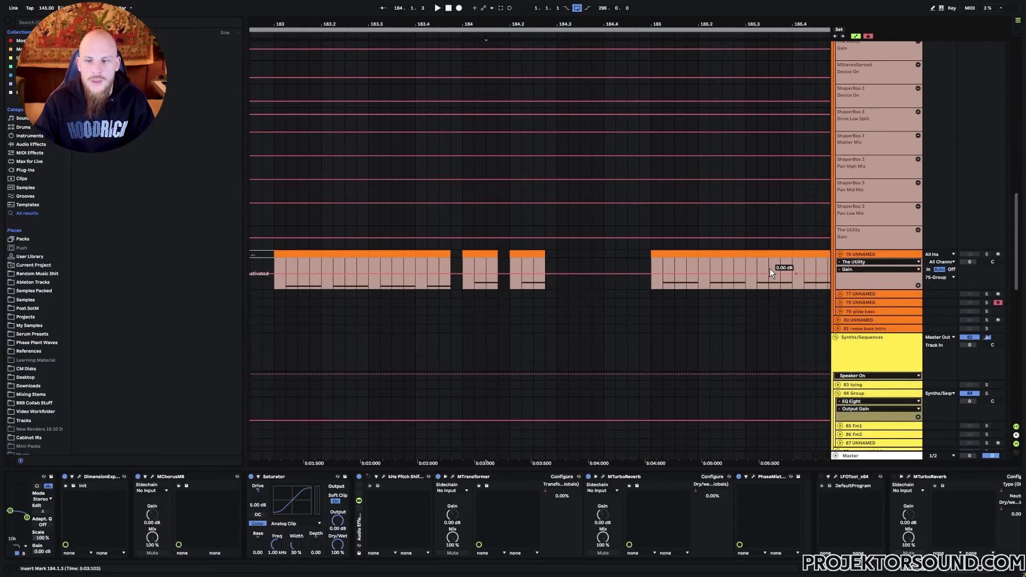
{"action": "left_click_drag", "start_coordinate": [426, 26], "coordinate": [621, 26]}
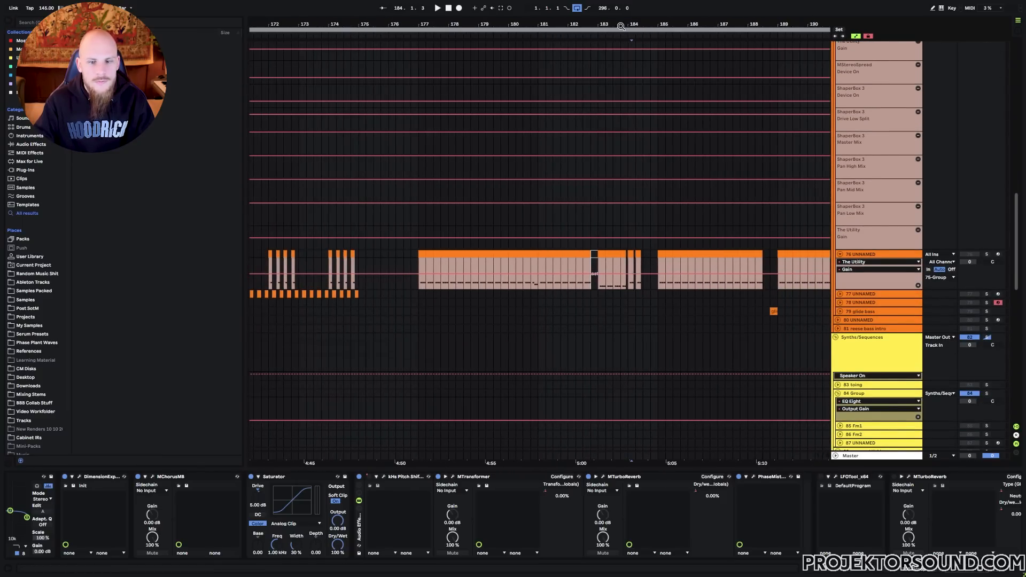
{"action": "left_click_drag", "start_coordinate": [359, 289], "coordinate": [475, 292]}
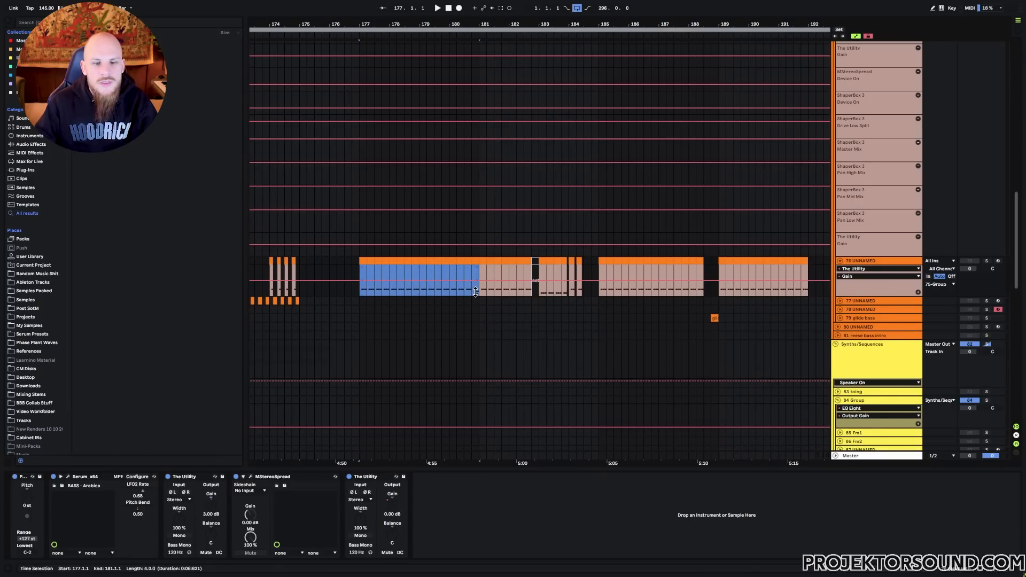
{"action": "left_click", "coordinate": [473, 292]}
{"action": "left_click", "coordinate": [536, 291]}
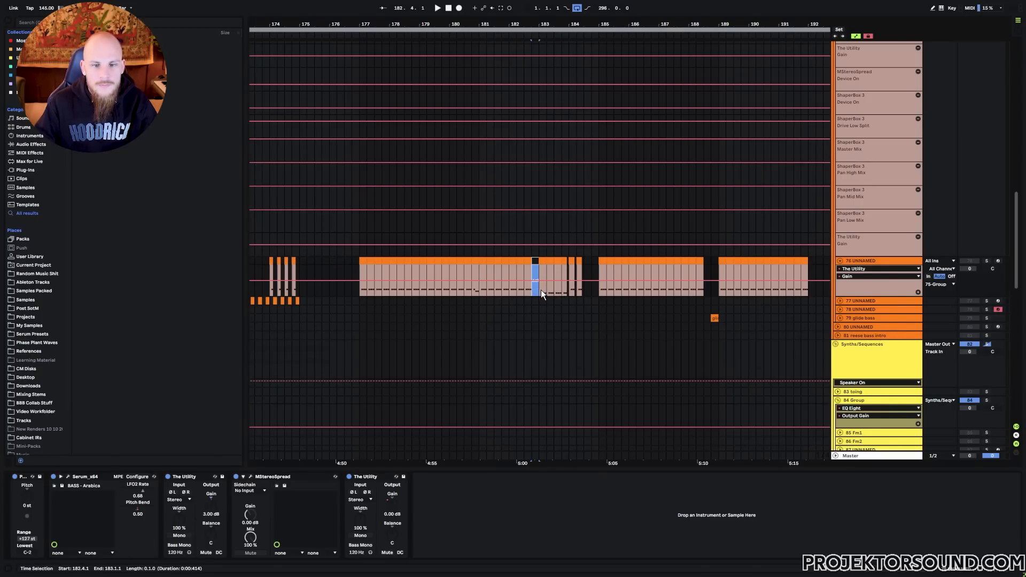
{"action": "left_click_drag", "start_coordinate": [541, 289], "coordinate": [582, 290]}
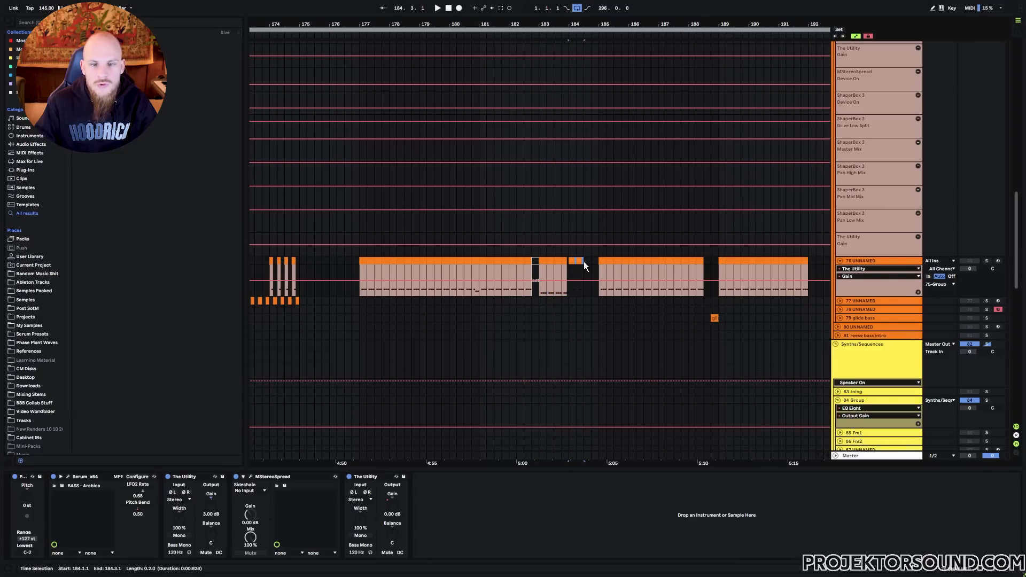
Mark the bass gaps on track 76 at 184.3.1–185.1.1, 188.3.1–189.1.1 and 192.1.1–193.1.1
{"action": "left_click_drag", "start_coordinate": [576, 24], "coordinate": [570, 45]}
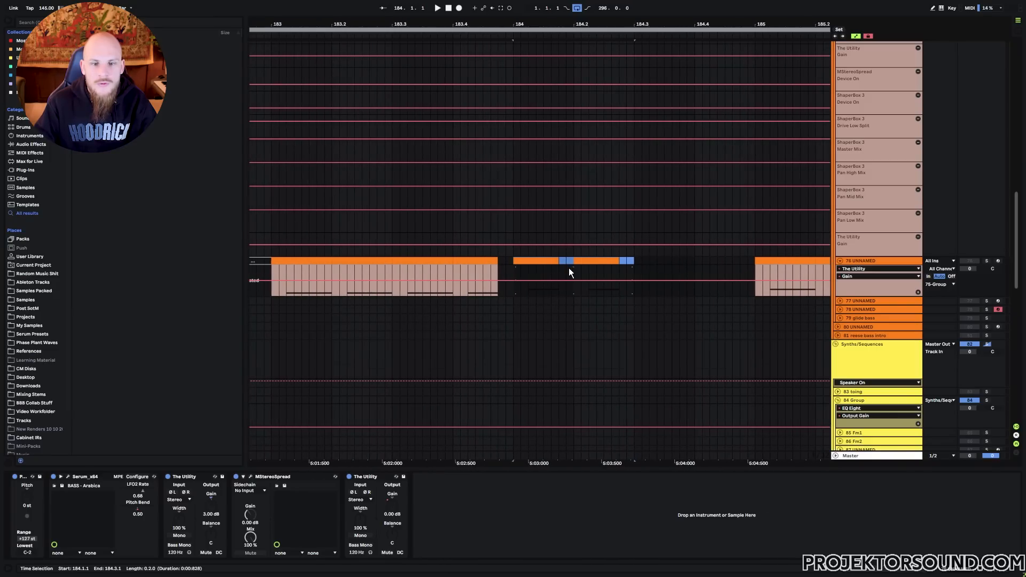
{"action": "left_click_drag", "start_coordinate": [748, 262], "coordinate": [755, 261]}
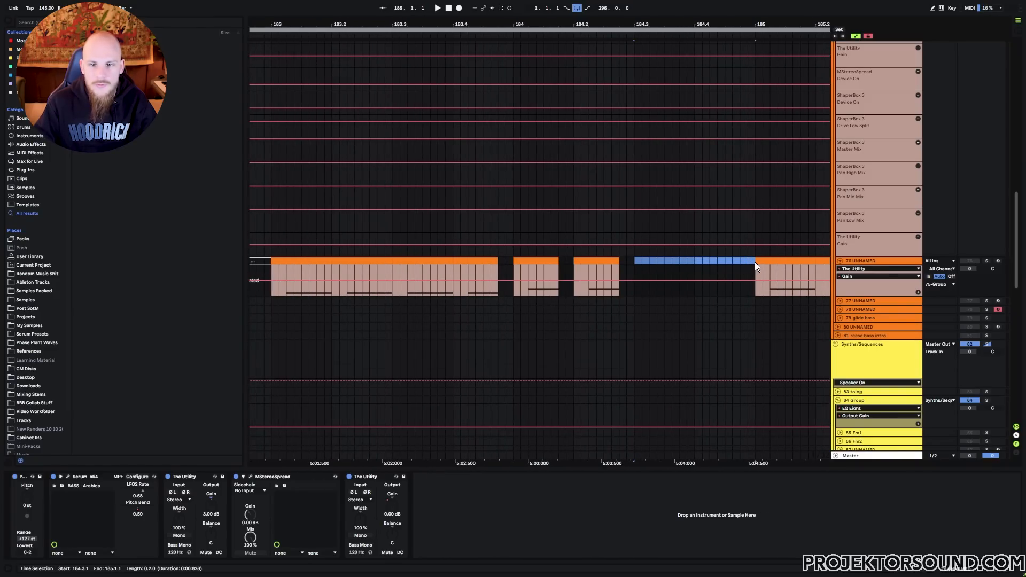
{"action": "scroll", "coordinate": [701, 145], "scroll_direction": "up", "scroll_amount": 10}
{"action": "scroll", "coordinate": [701, 150], "scroll_direction": "up", "scroll_amount": 5}
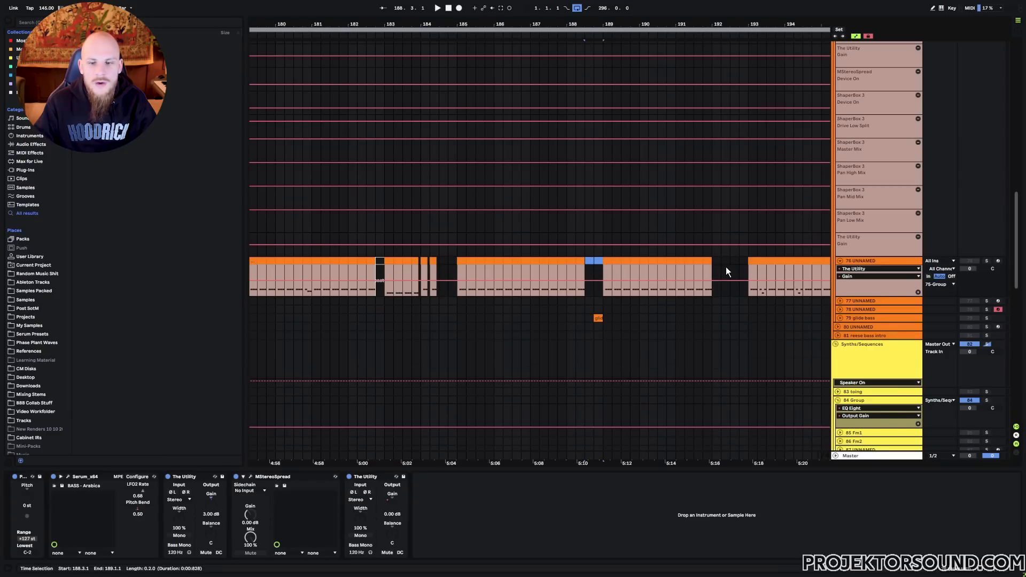
{"action": "left_click_drag", "start_coordinate": [712, 261], "coordinate": [747, 264]}
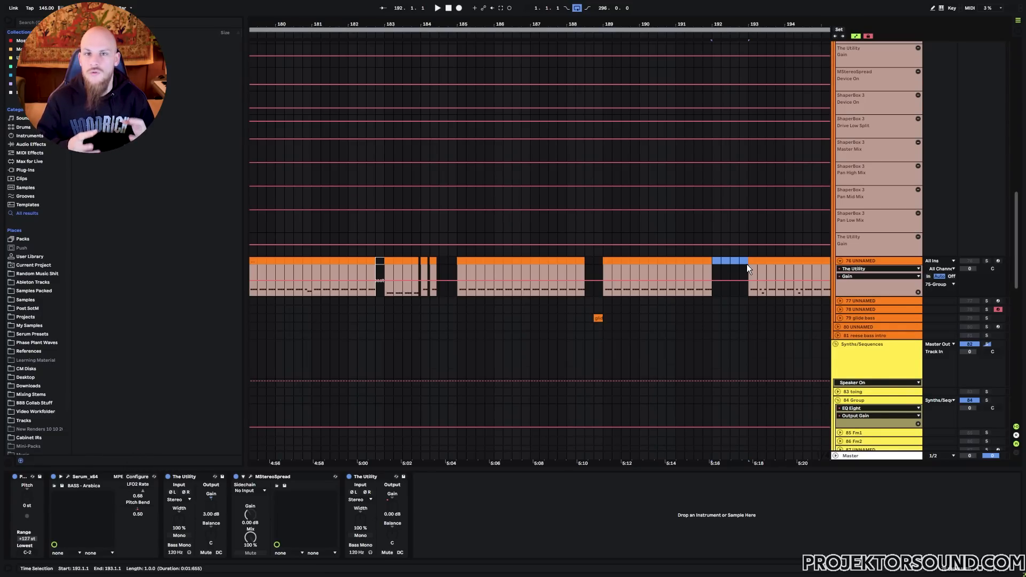
Mark bass track 76 at 191.1.1–192.1.1 and compare it with the Master Recording waveform at 189.1.1–192.1.1
{"action": "key", "text": "minus"}
{"action": "left_click_drag", "start_coordinate": [463, 293], "coordinate": [749, 290]}
{"action": "scroll", "coordinate": [745, 227], "scroll_direction": "up", "scroll_amount": 4}
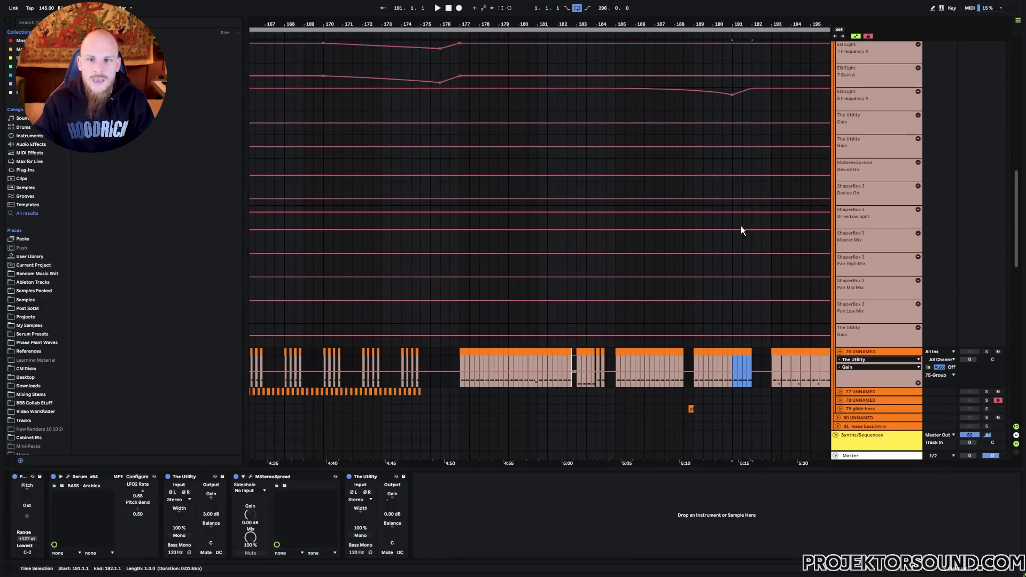
{"action": "scroll", "coordinate": [739, 223], "scroll_direction": "up", "scroll_amount": 10}
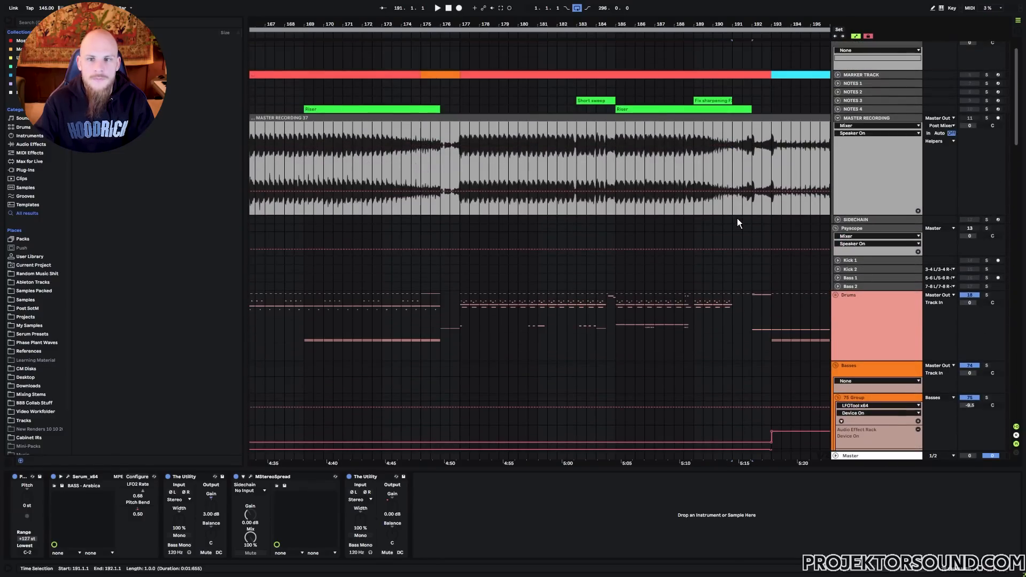
{"action": "left_click_drag", "start_coordinate": [700, 146], "coordinate": [748, 152]}
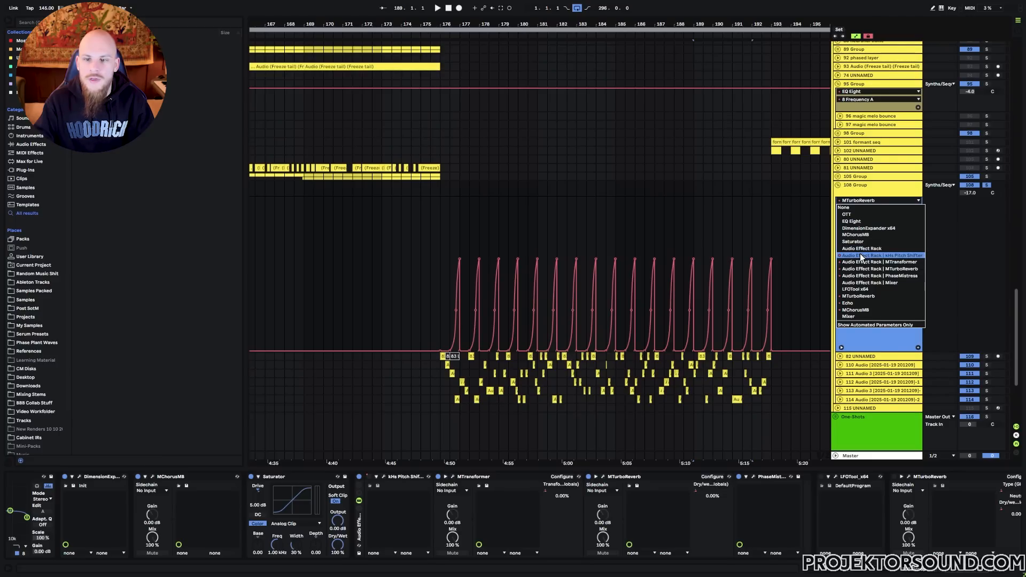
Show the group 108 kHs Pitch Shifter Device On automation and compare its bar 191 section with the bass clips and the gap at 192.1.1–193.1.1
{"action": "left_click", "coordinate": [860, 253]}
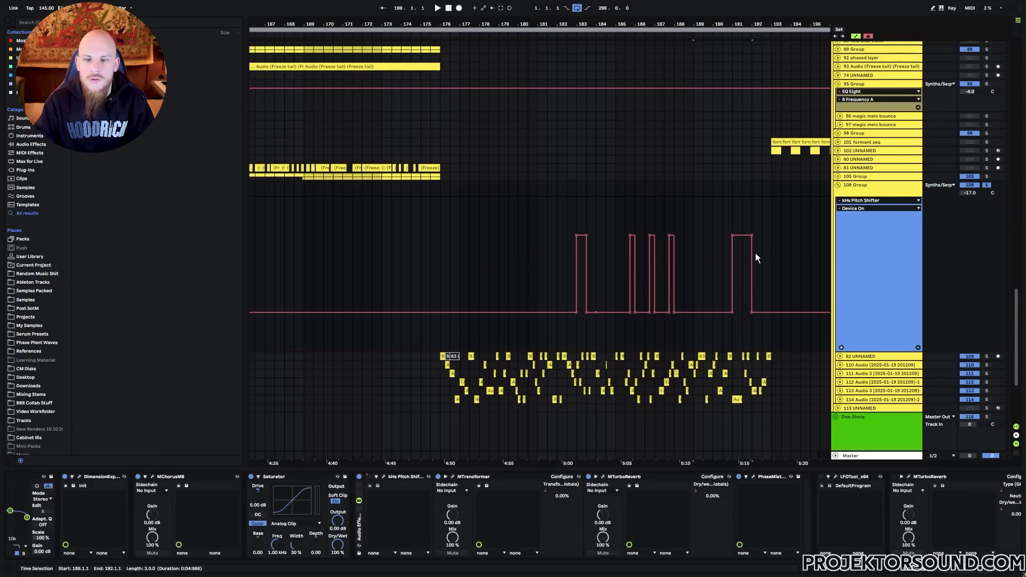
{"action": "left_click_drag", "start_coordinate": [734, 219], "coordinate": [749, 220]}
{"action": "left_click_drag", "start_coordinate": [753, 25], "coordinate": [618, 31]}
{"action": "left_click_drag", "start_coordinate": [535, 211], "coordinate": [607, 214]}
{"action": "scroll", "coordinate": [585, 218], "scroll_direction": "up", "scroll_amount": 10}
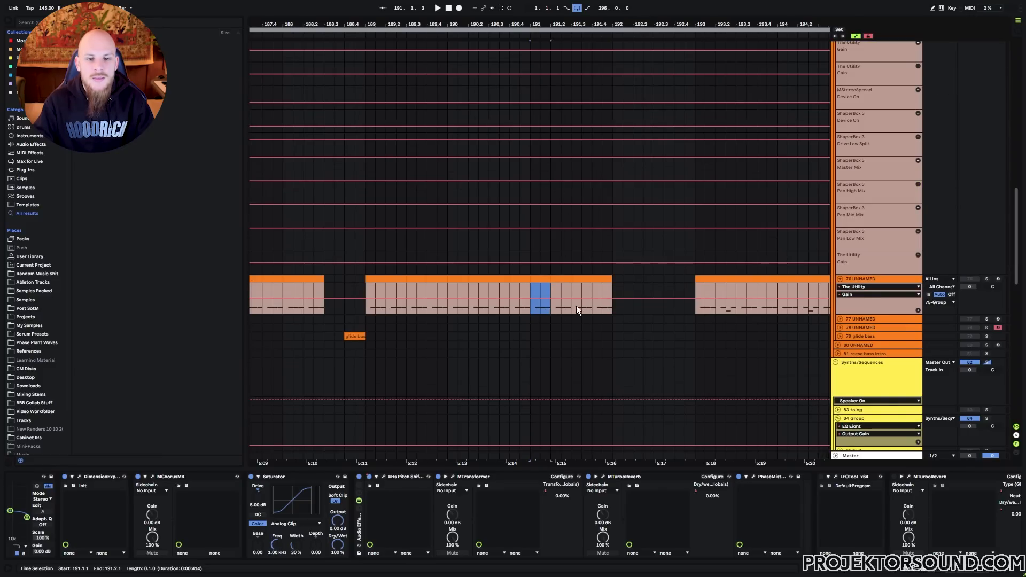
{"action": "left_click_drag", "start_coordinate": [612, 309], "coordinate": [695, 309]}
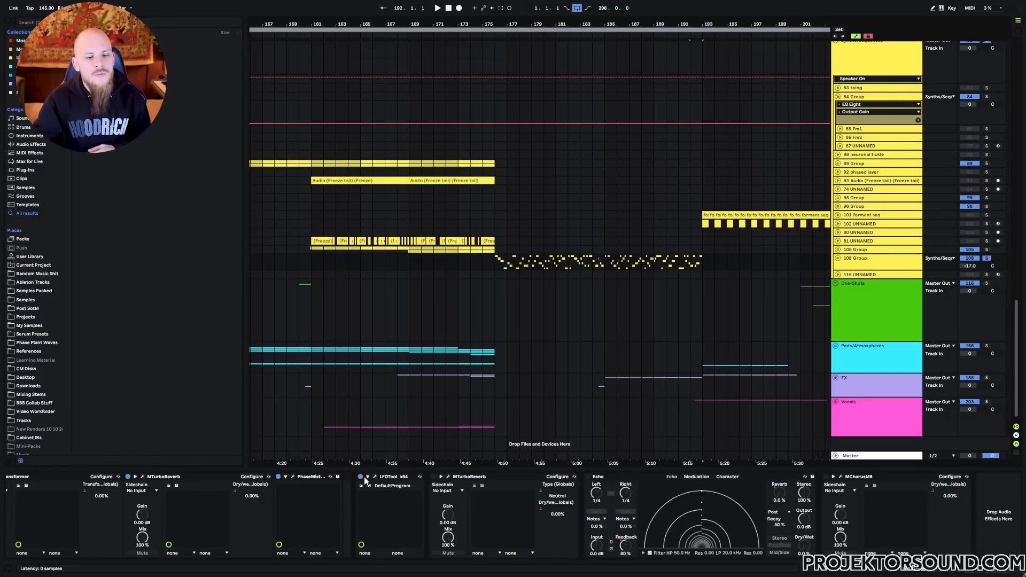
Inspect the LFOTool volume shape on group 108, close it, and unfold the group to view its slices around bars 188–190
{"action": "left_click", "coordinate": [375, 477]}
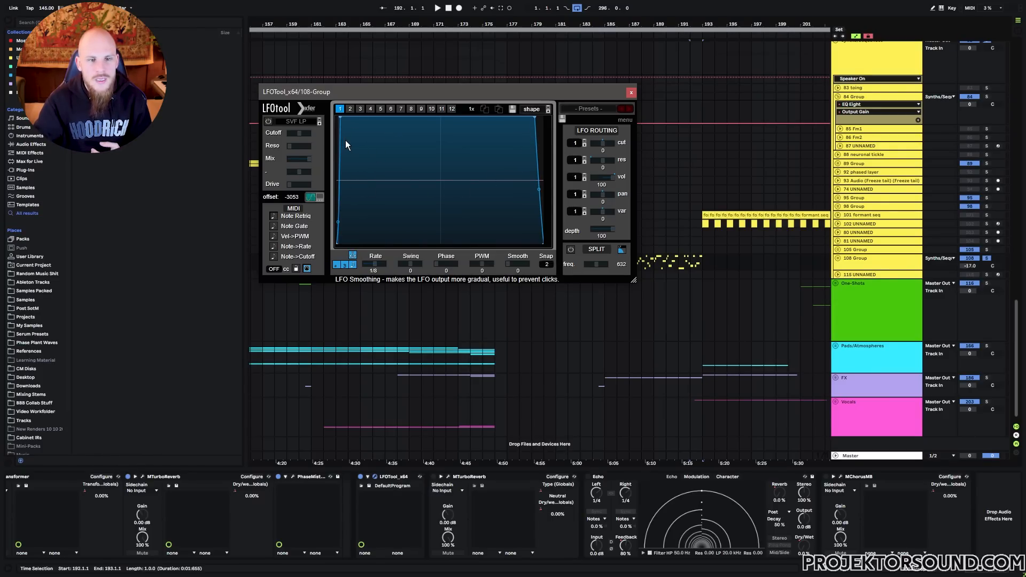
{"action": "left_click", "coordinate": [631, 92]}
{"action": "left_click", "coordinate": [838, 258]}
{"action": "scroll", "coordinate": [665, 403], "scroll_direction": "down", "scroll_amount": 4}
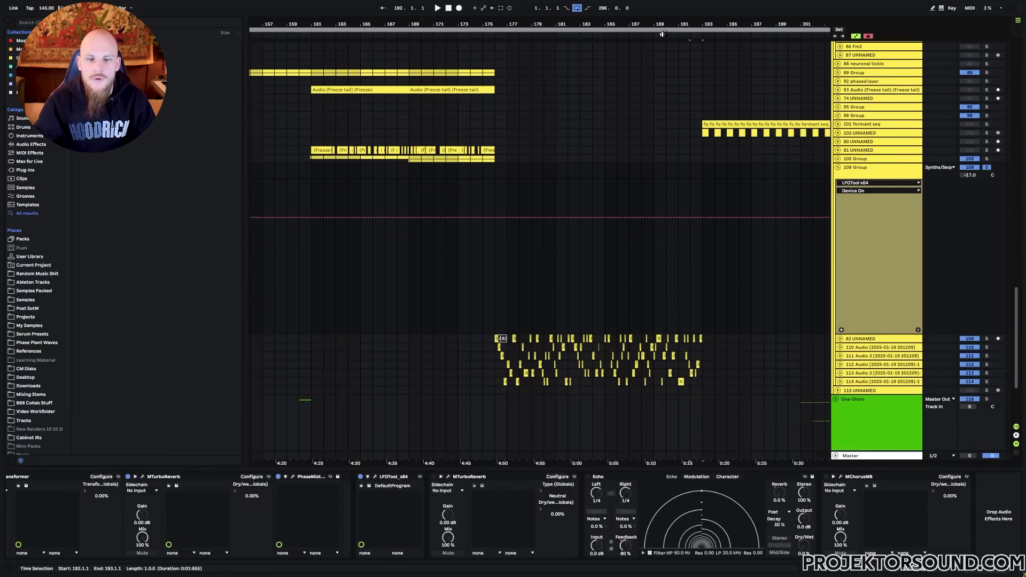
{"action": "left_click_drag", "start_coordinate": [661, 34], "coordinate": [597, 240]}
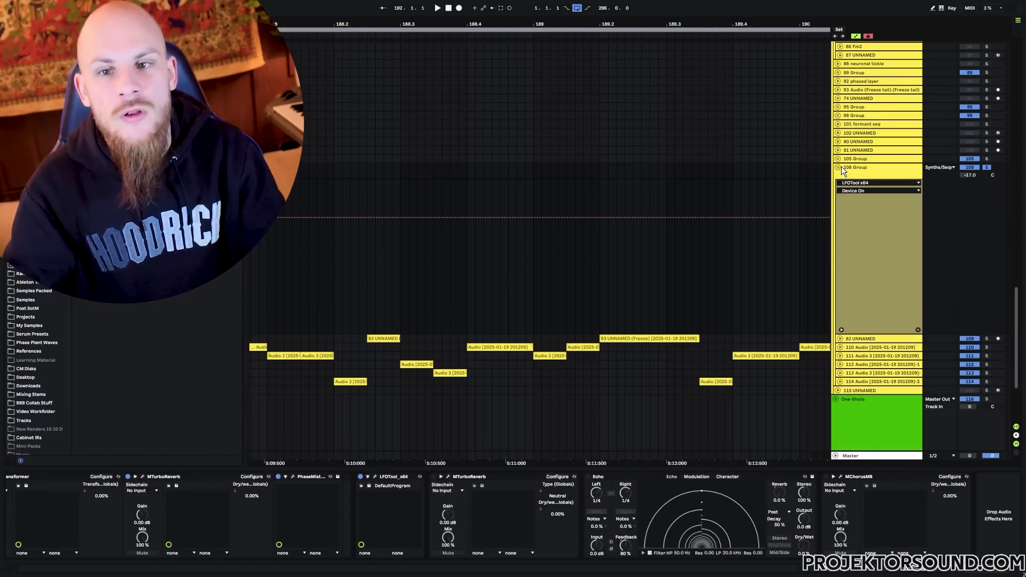
Fold group 108, look through its device chain from the OTT, and activate the second MTurboReverb and the Echo
{"action": "left_click", "coordinate": [837, 167]}
{"action": "left_click", "coordinate": [52, 475]}
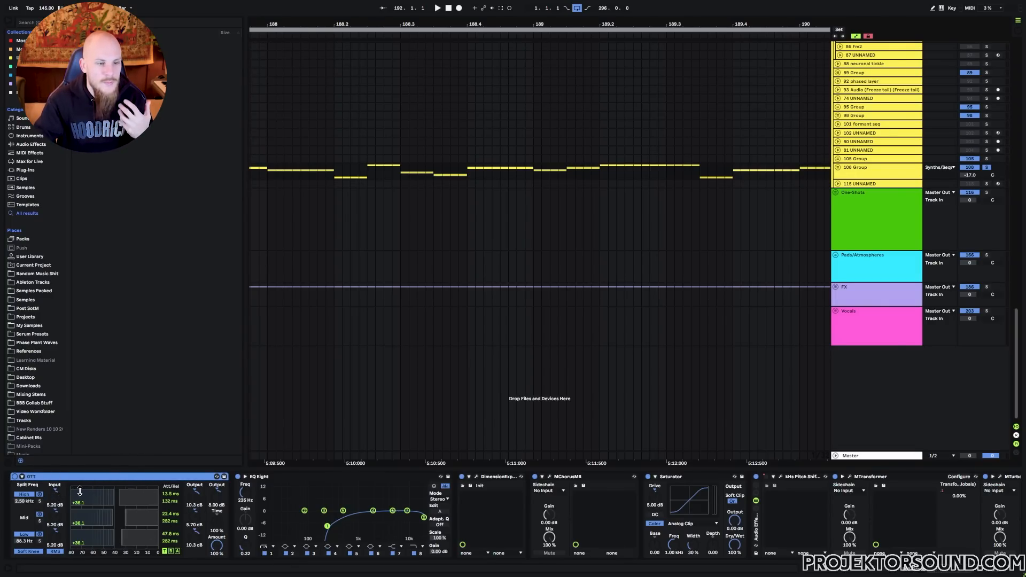
{"action": "scroll", "coordinate": [492, 494], "scroll_direction": "right", "scroll_amount": 5}
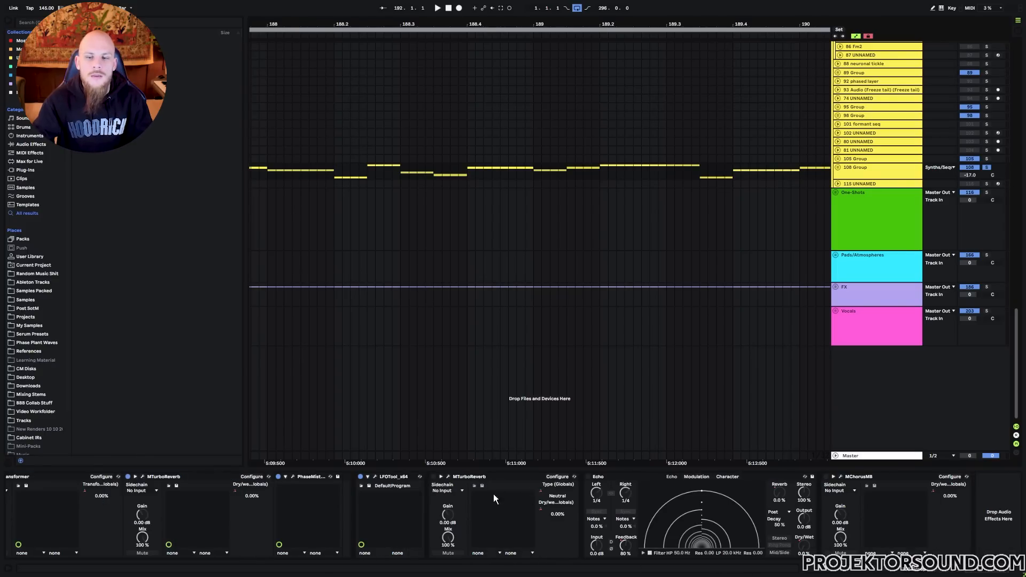
{"action": "left_click", "coordinate": [434, 476]}
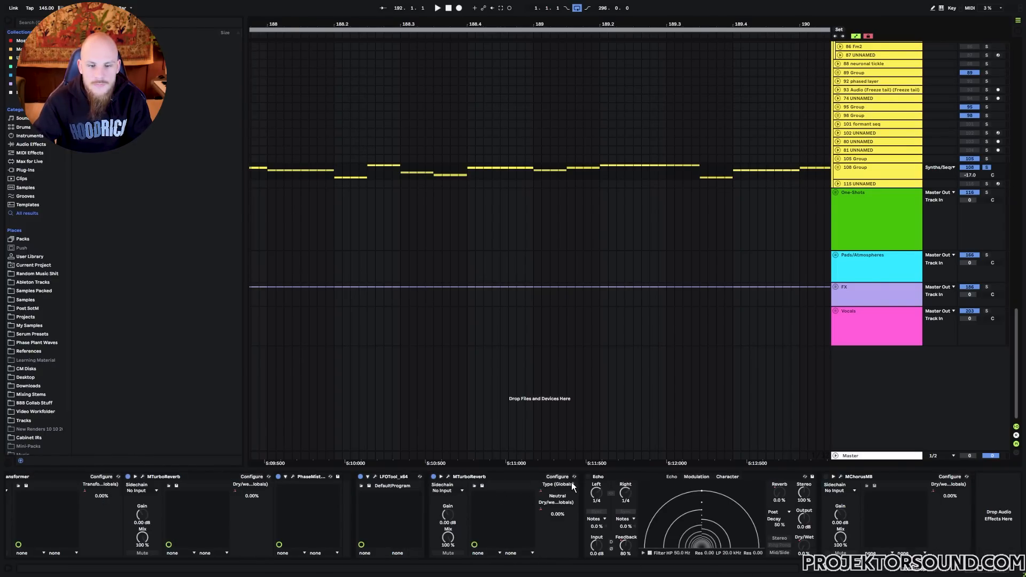
{"action": "left_click", "coordinate": [588, 476]}
Play group 108 from bar 192 with the reverb and echo active
{"action": "left_click_drag", "start_coordinate": [706, 34], "coordinate": [386, 2]}
{"action": "left_click", "coordinate": [537, 173]}
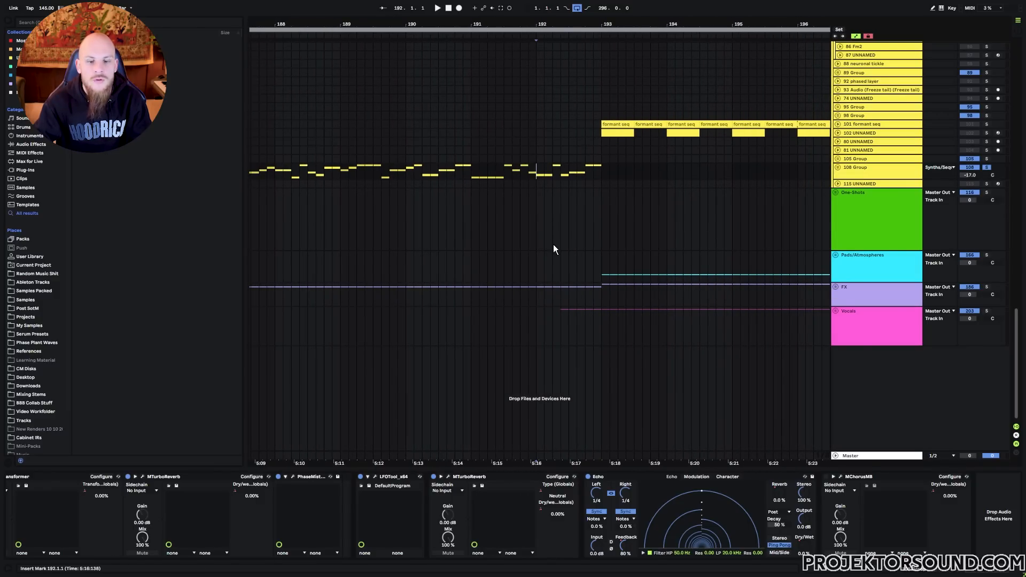
{"action": "key", "text": "space"}
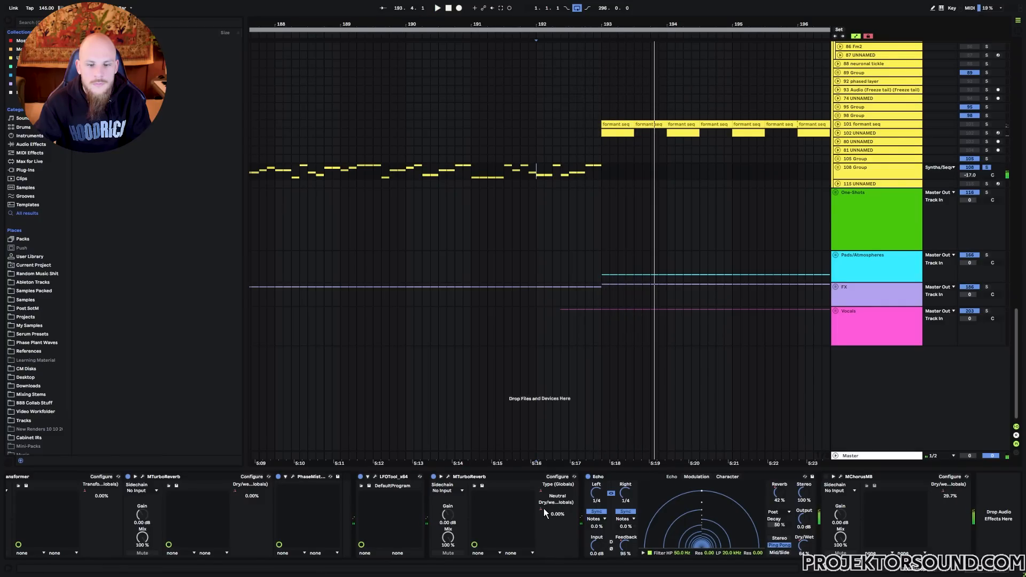
Unfold group 108, mark the MTurboReverb Dry/wet rise and fall at 189.1.1–190.4.3, and play it from bar 189
{"action": "left_click", "coordinate": [837, 166]}
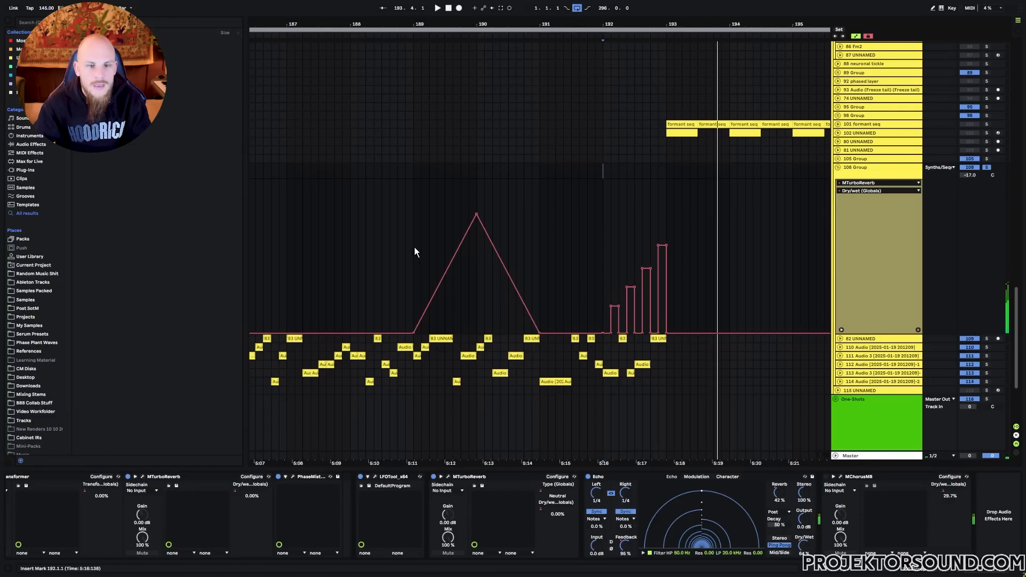
{"action": "left_click_drag", "start_coordinate": [412, 248], "coordinate": [537, 248]}
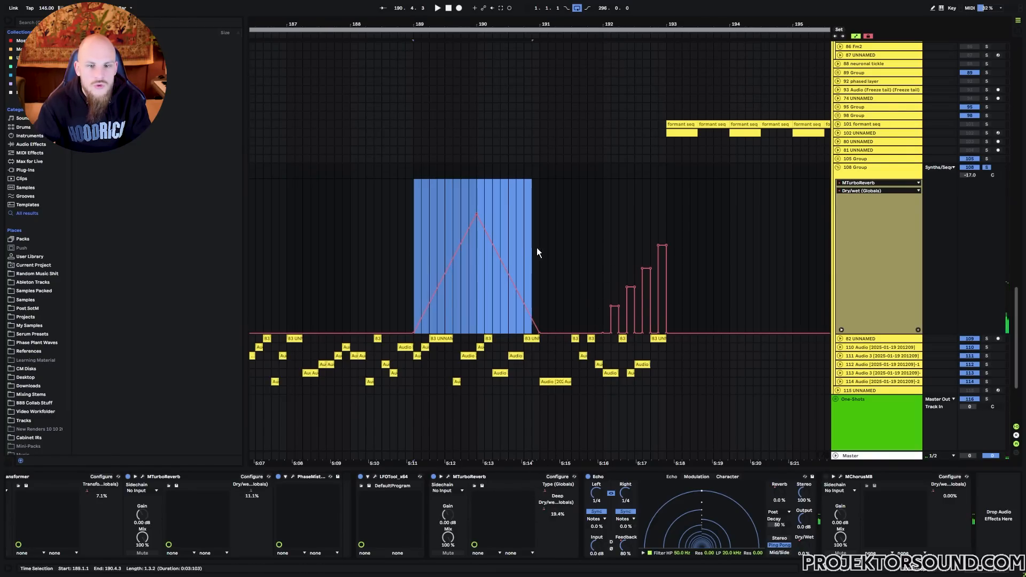
{"action": "left_click", "coordinate": [414, 243]}
{"action": "key", "text": "space"}
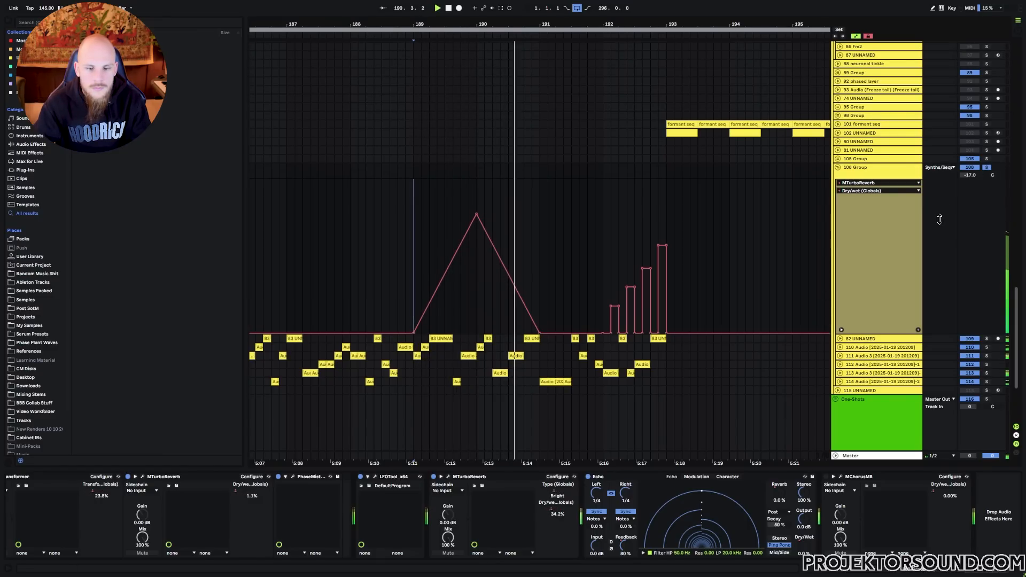
Examine the MTurboReverb Type automation and Character hall settings, and mark the Dry/wet spikes at 192.1.1–193.1.1
{"action": "left_click", "coordinate": [540, 489]}
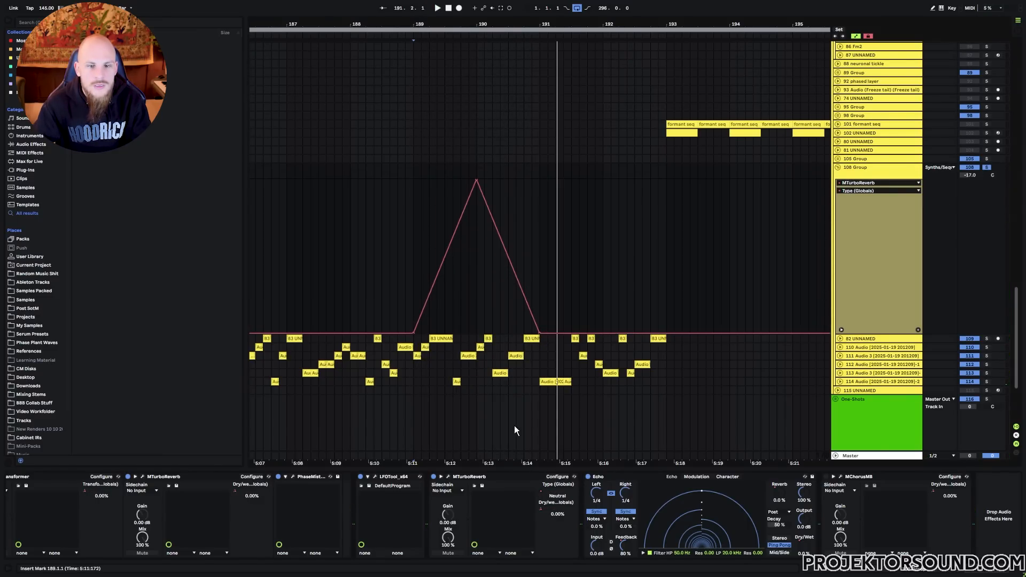
{"action": "left_click", "coordinate": [447, 477]}
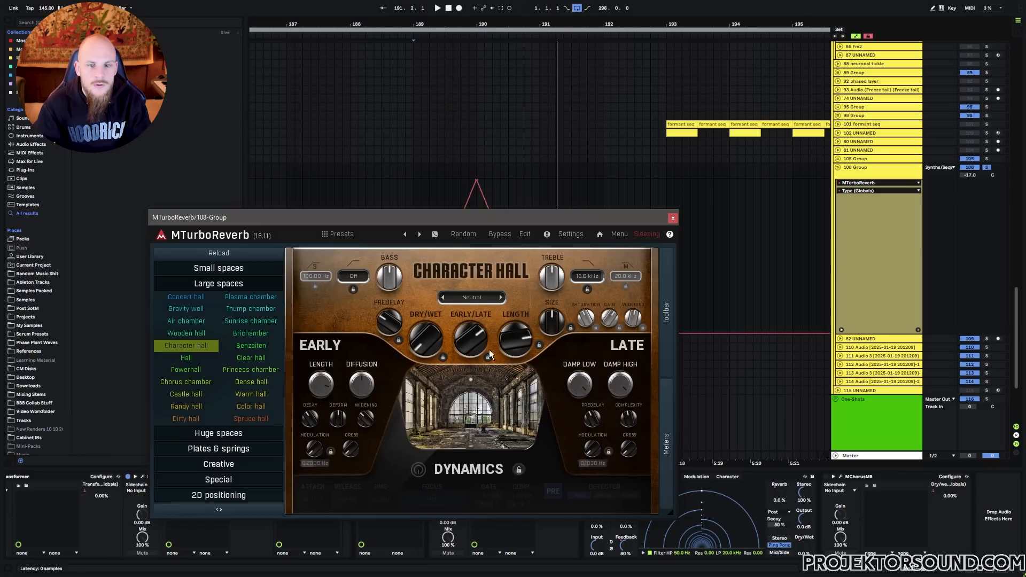
{"action": "key", "text": "space"}
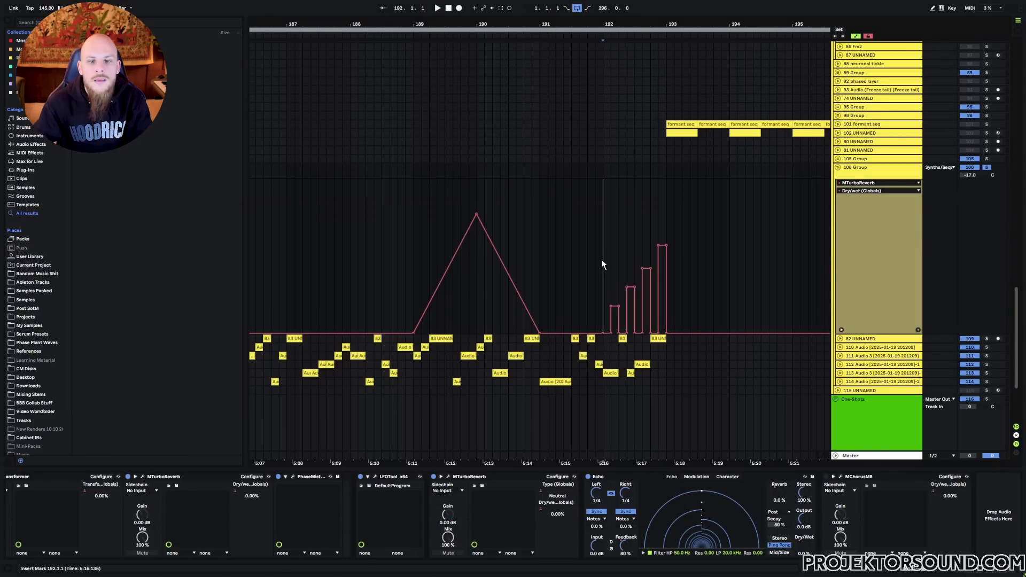
{"action": "left_click_drag", "start_coordinate": [610, 261], "coordinate": [664, 262]}
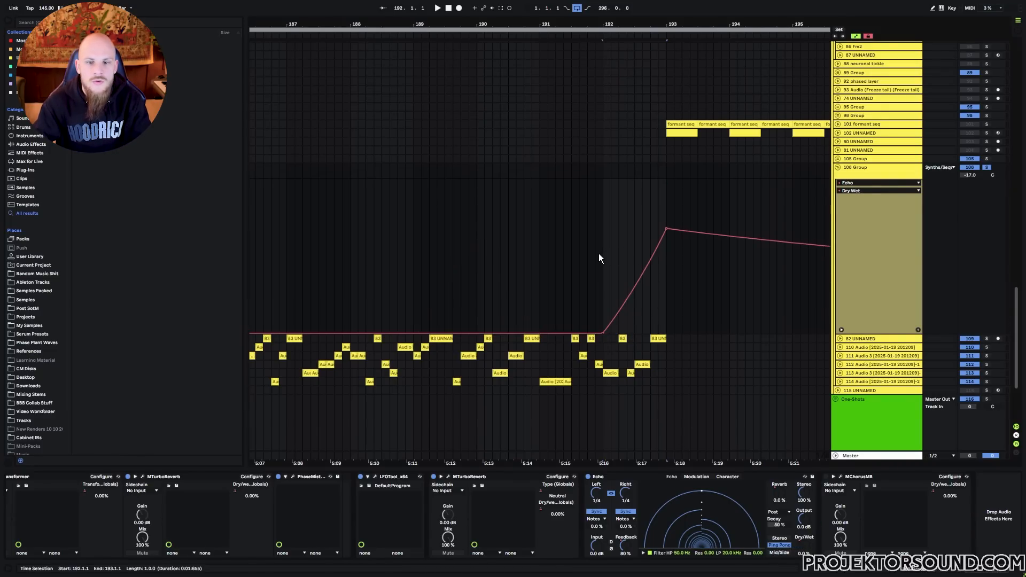
Mark the Echo Dry Wet automation at 192.1.1–194.4.1 and play it from bar 192, following the curve past bar 200
{"action": "left_click_drag", "start_coordinate": [601, 252], "coordinate": [759, 284]}
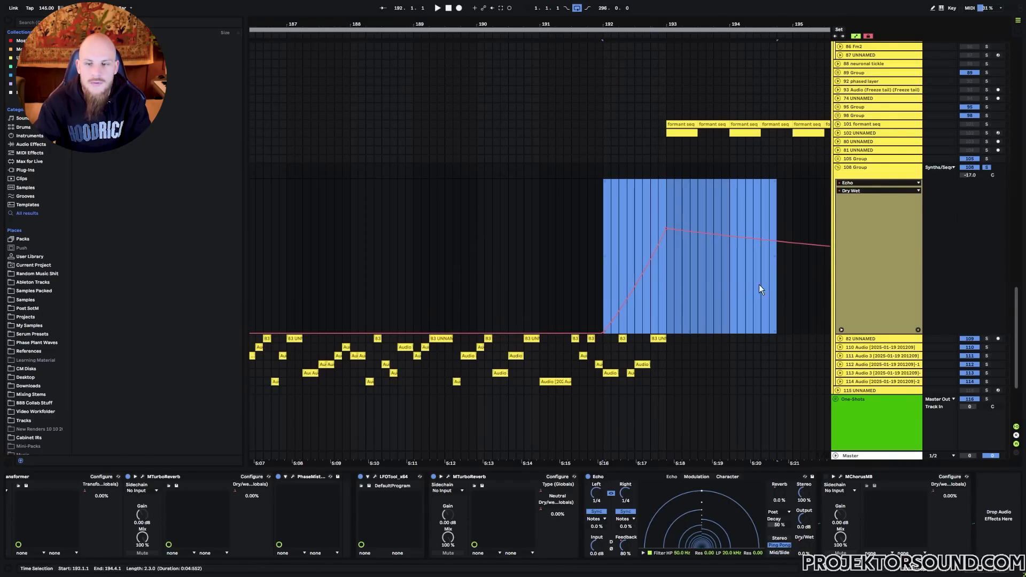
{"action": "left_click", "coordinate": [603, 251]}
{"action": "key", "text": "space"}
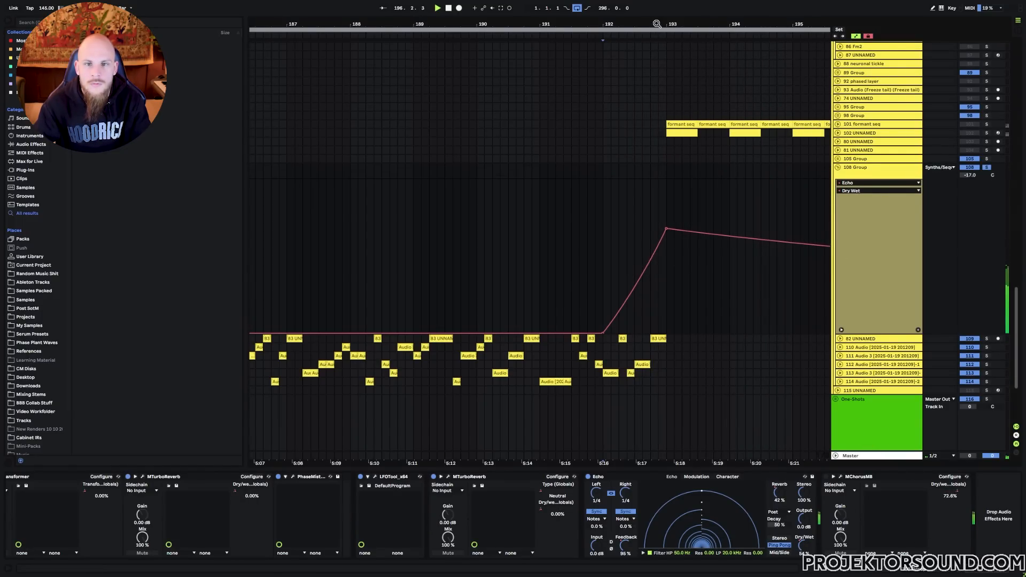
{"action": "left_click_drag", "start_coordinate": [657, 24], "coordinate": [412, 7]}
{"action": "key", "text": "space"}
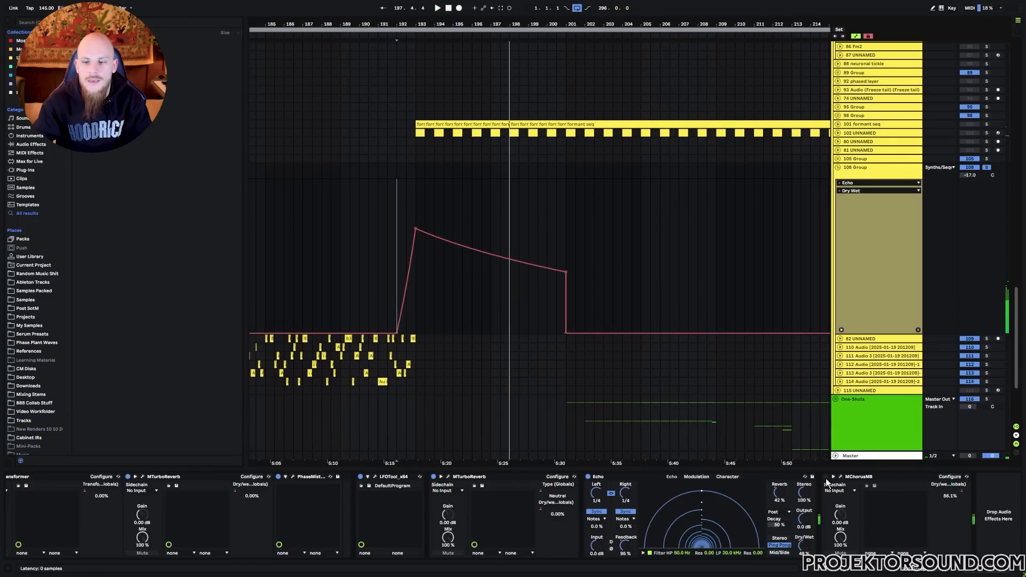
Activate the final MChorusMB, inspect its 3-band chorus settings, and mark its Dry/wet rise from bar 193 to 201
{"action": "left_click", "coordinate": [826, 479]}
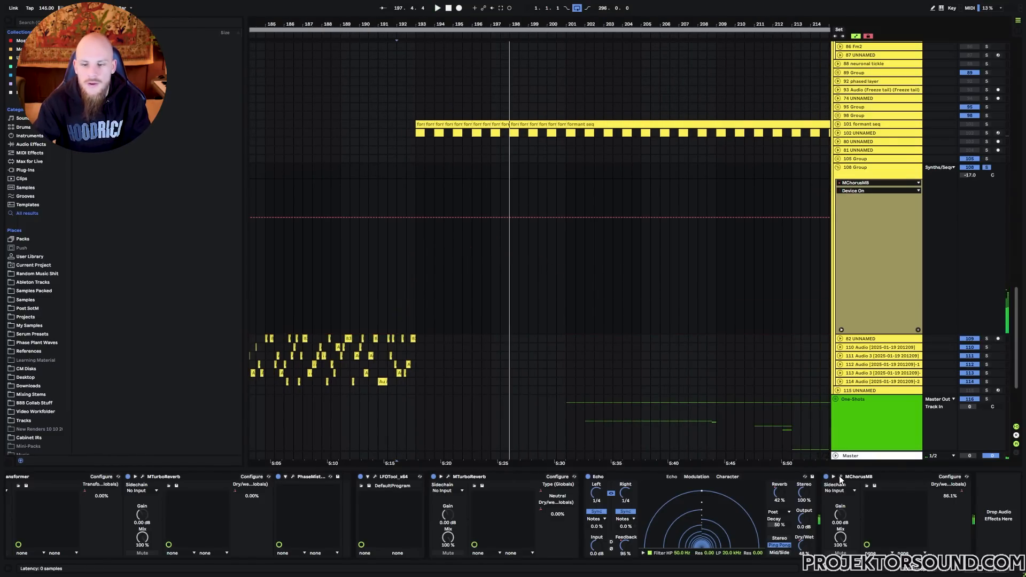
{"action": "left_click", "coordinate": [839, 476]}
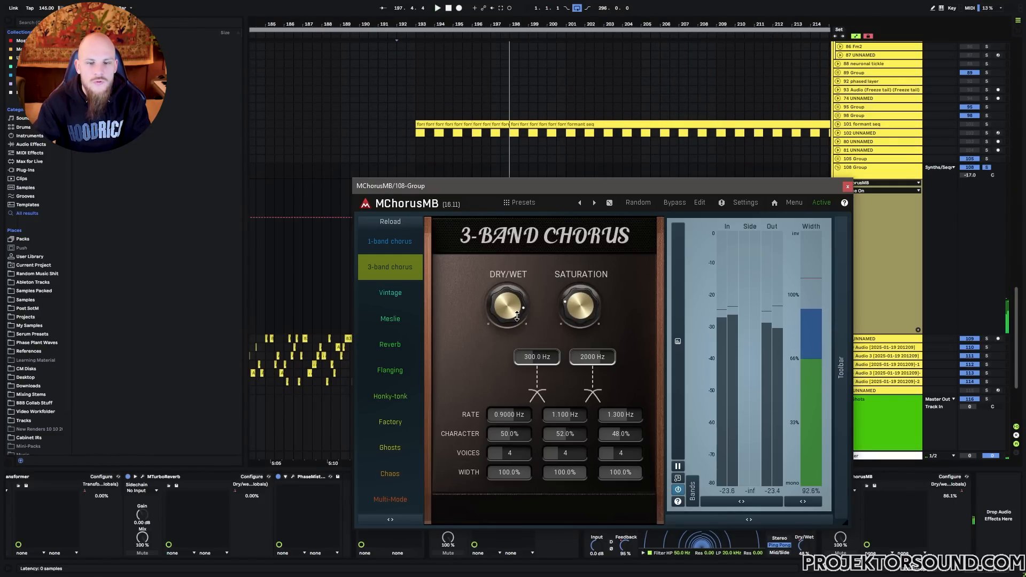
{"action": "left_click", "coordinate": [848, 185]}
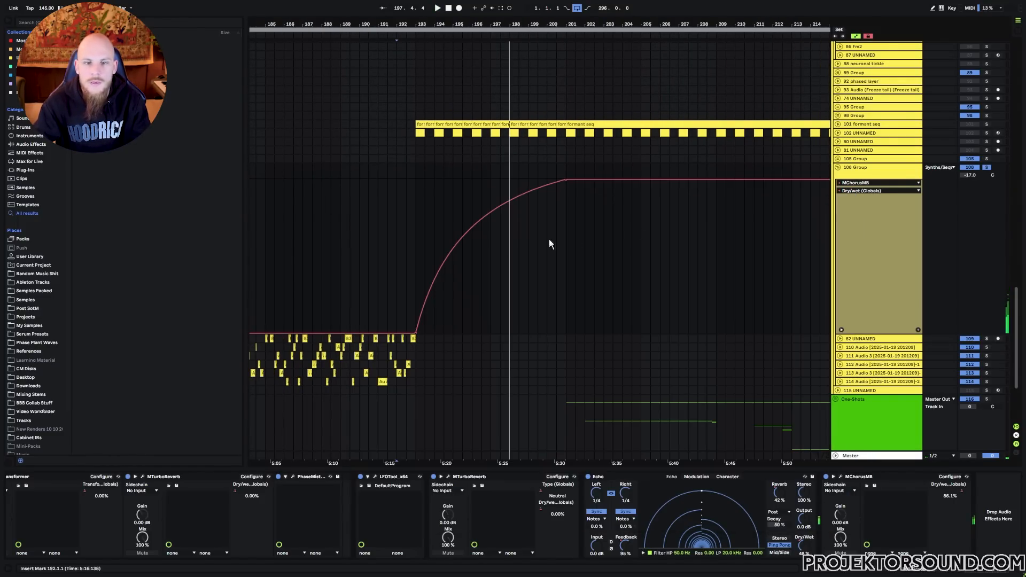
{"action": "left_click", "coordinate": [396, 241]}
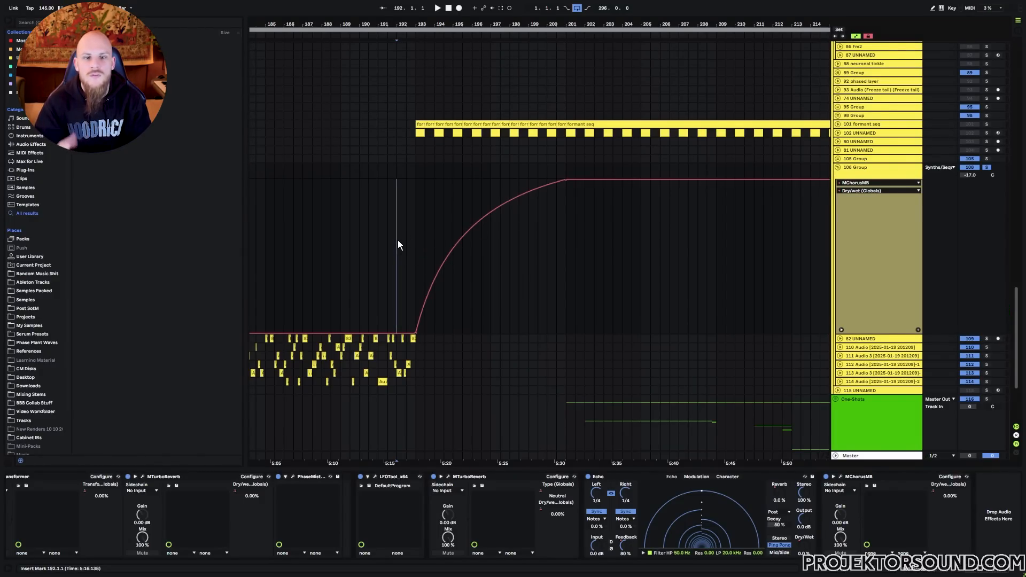
{"action": "left_click_drag", "start_coordinate": [414, 172], "coordinate": [566, 184]}
Play the end of the sequence from bar 192, and play the full mix with group 108 unsoloed from bar 189
{"action": "left_click", "coordinate": [394, 171]}
{"action": "key", "text": "space"}
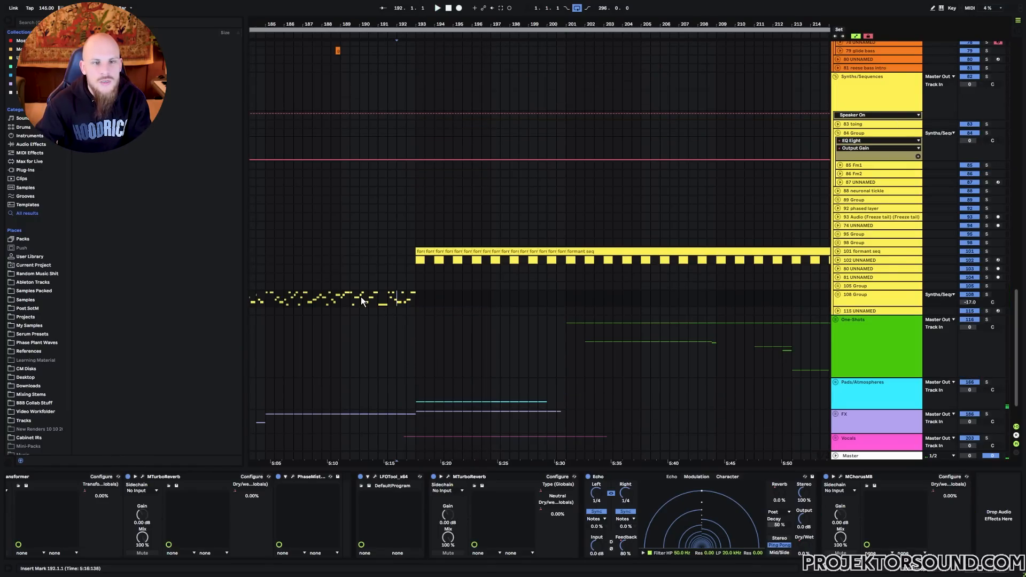
{"action": "left_click", "coordinate": [343, 298]}
{"action": "key", "text": "space"}
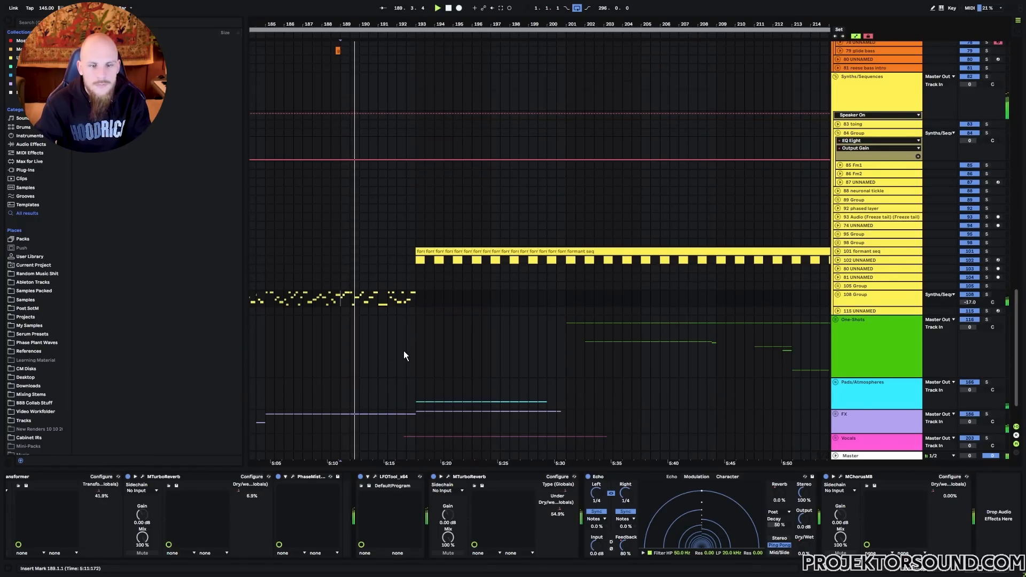